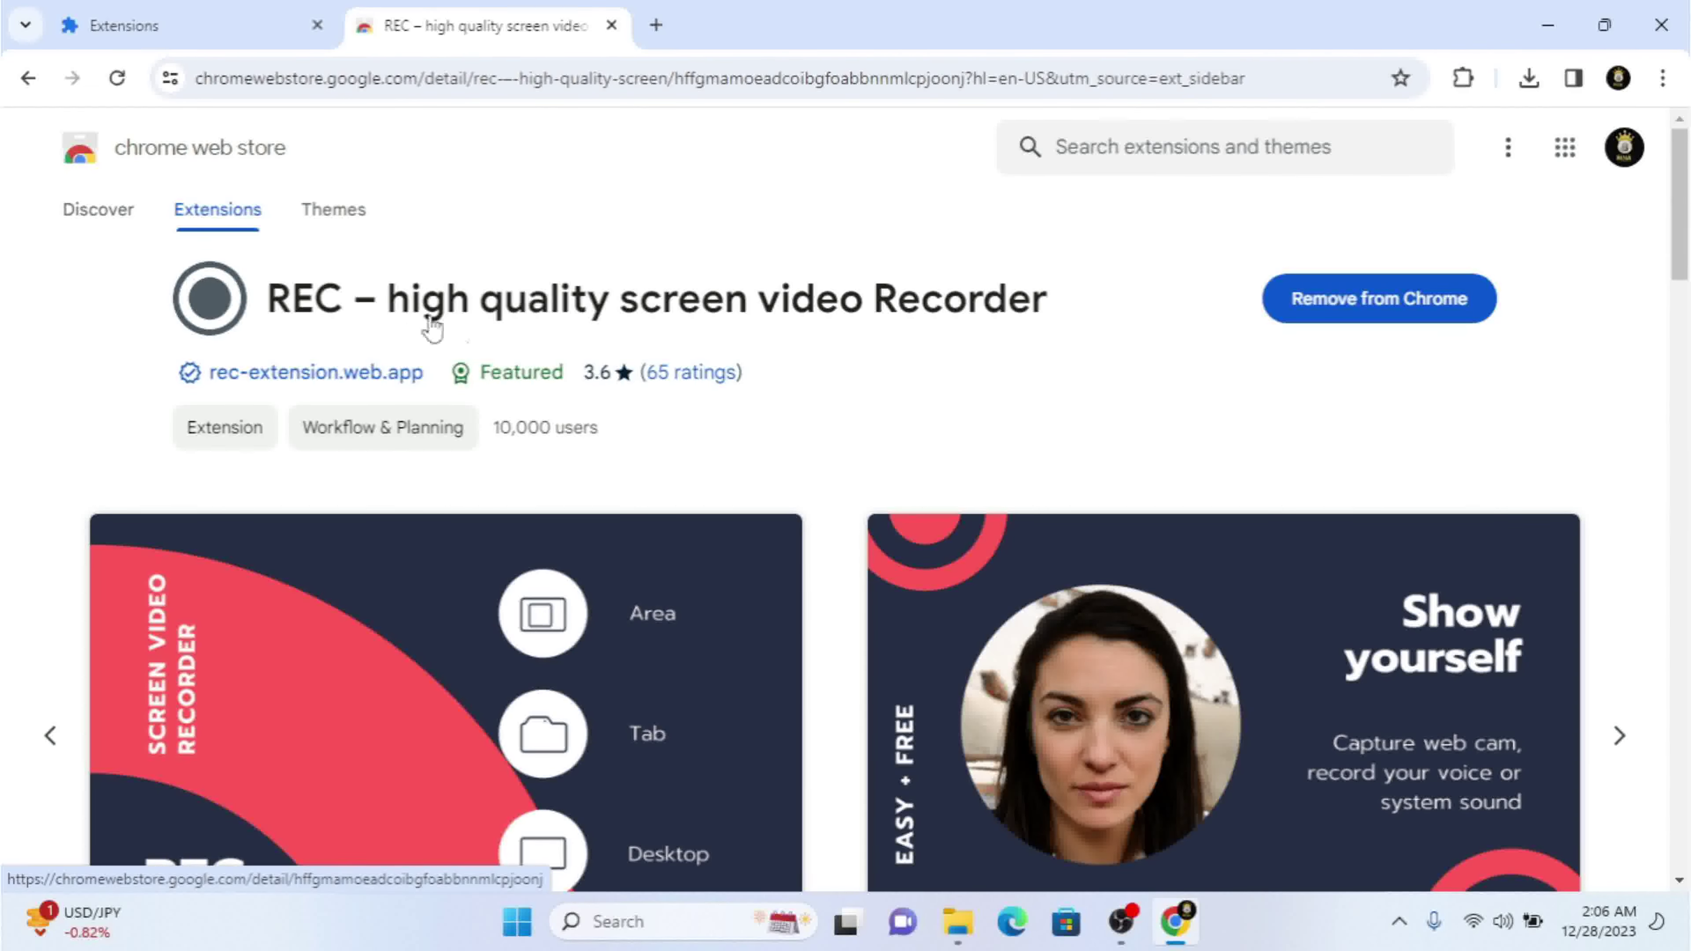
# - Return to the REC search results, where REC shows as Installed, then bring OBS Studio forward
pyautogui.click(28, 78)
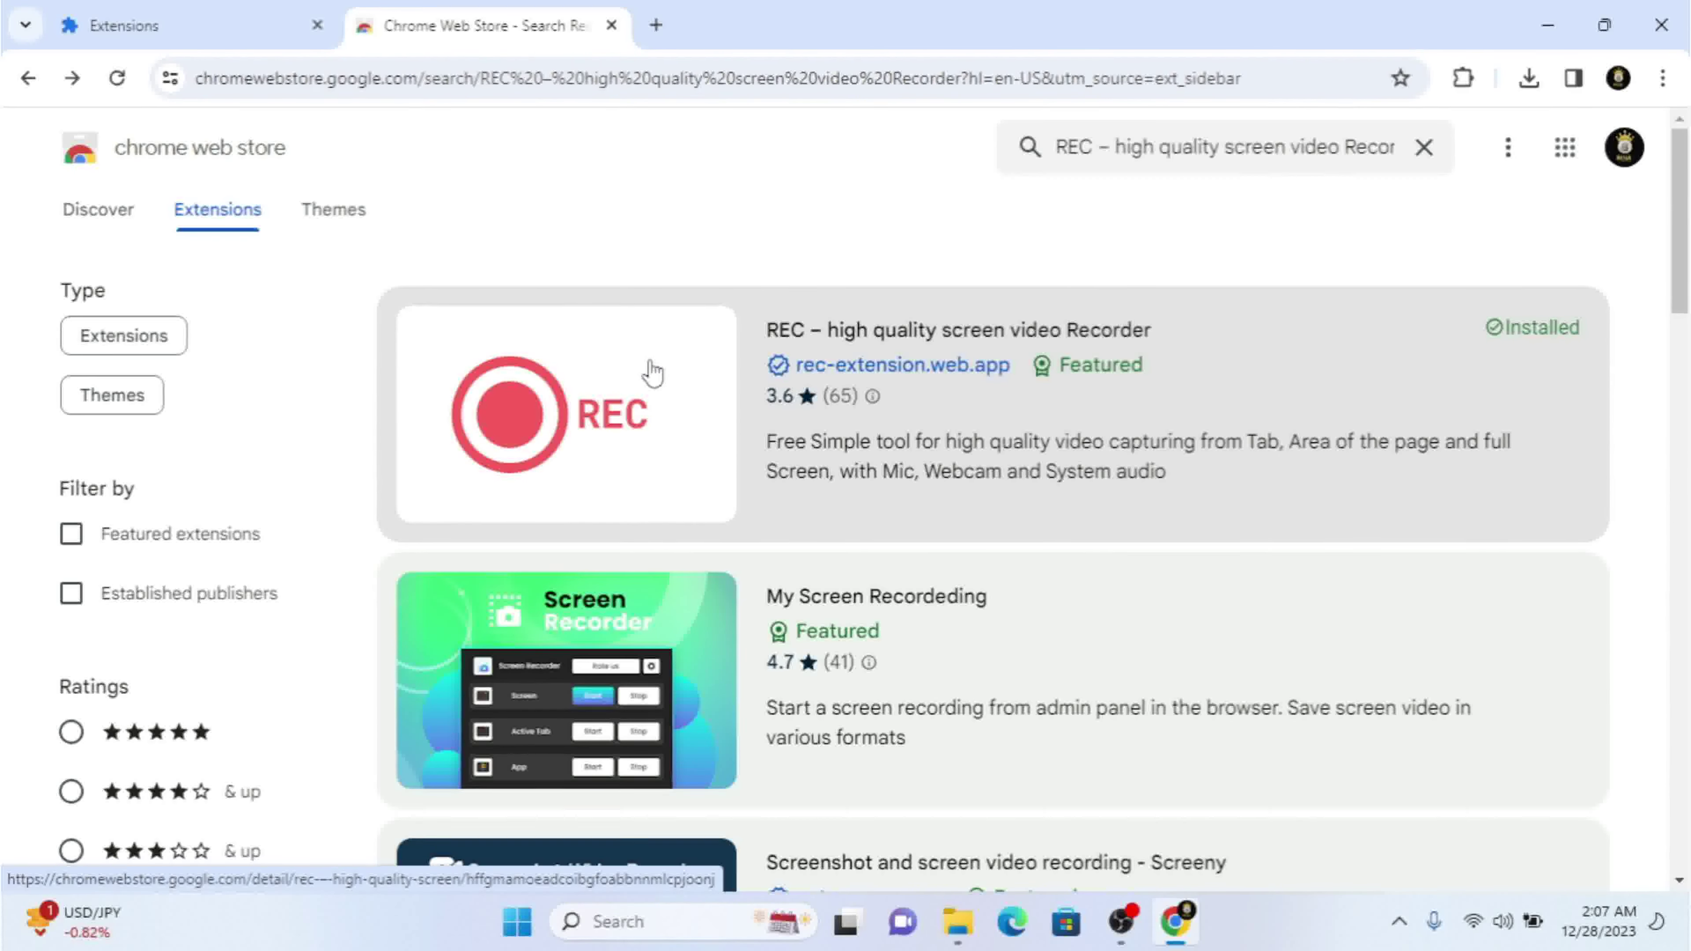
pyautogui.click(1121, 922)
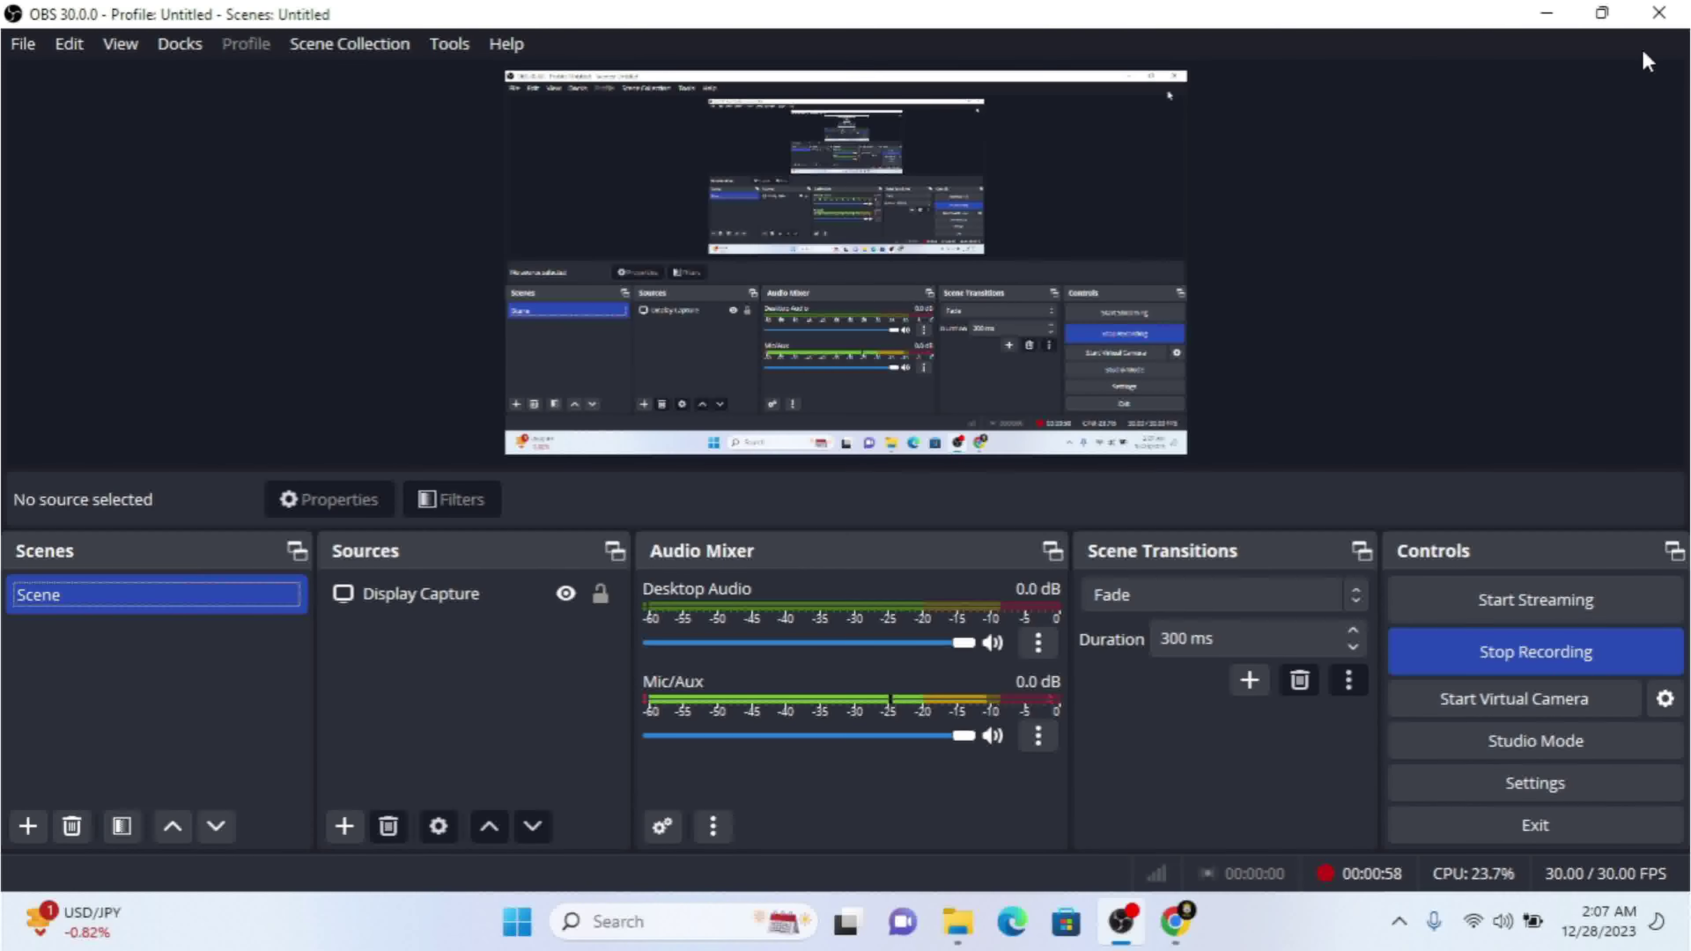
pyautogui.click(1546, 13)
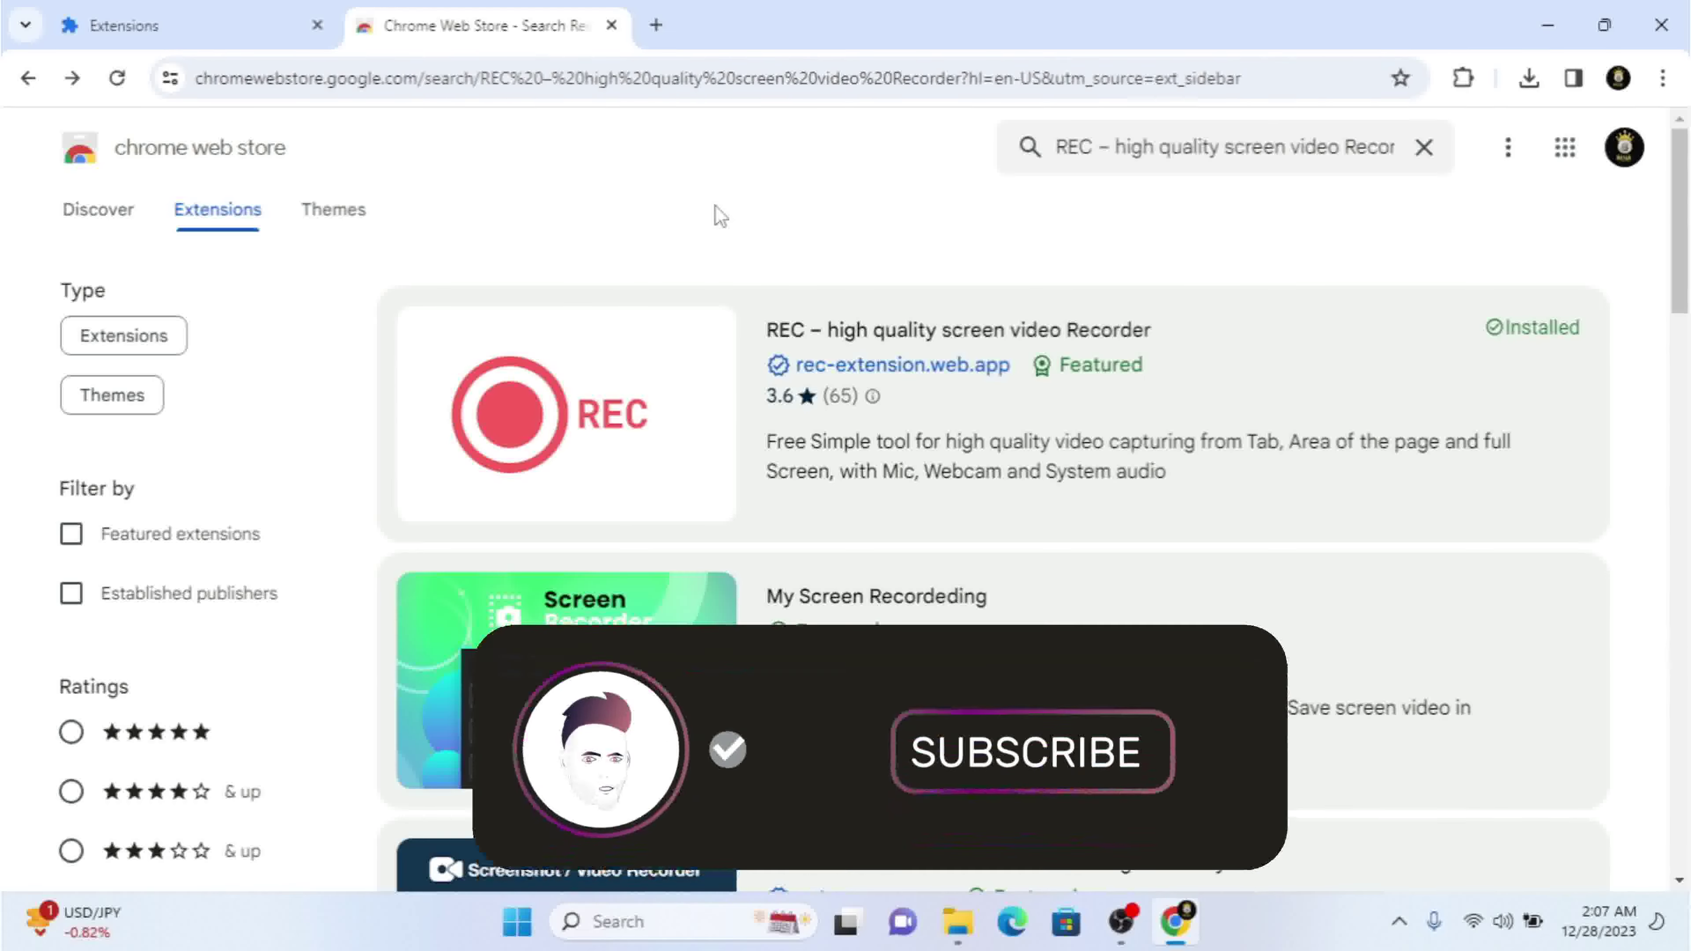
pyautogui.click(1545, 32)
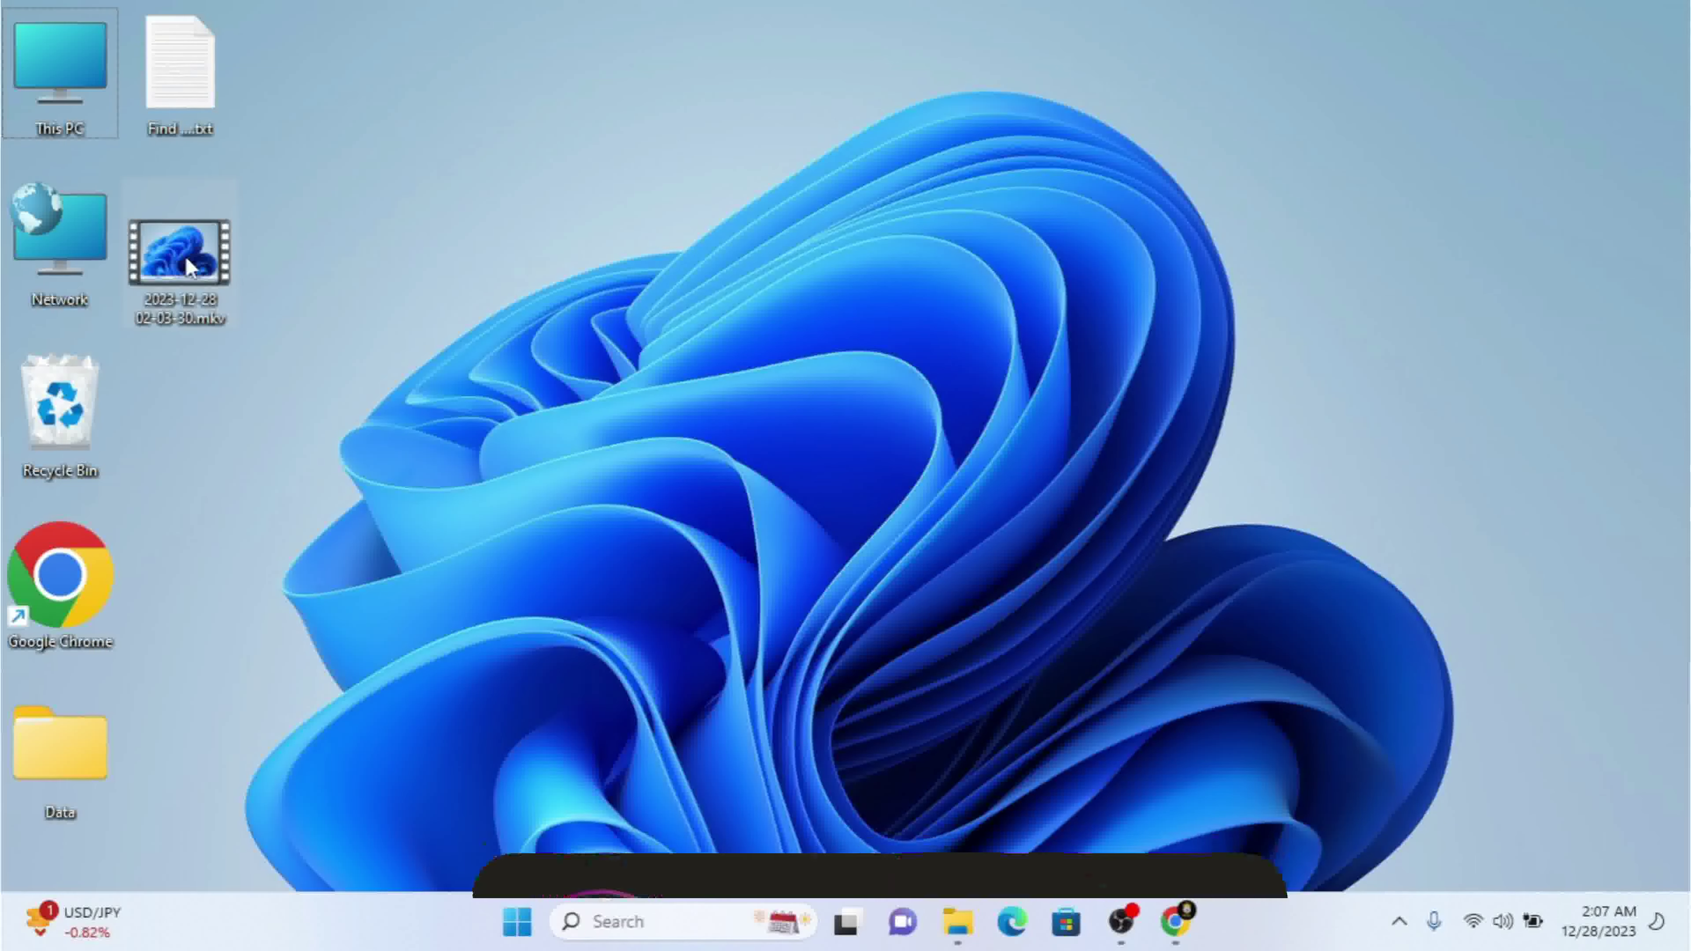
pyautogui.rightClick(187, 259)
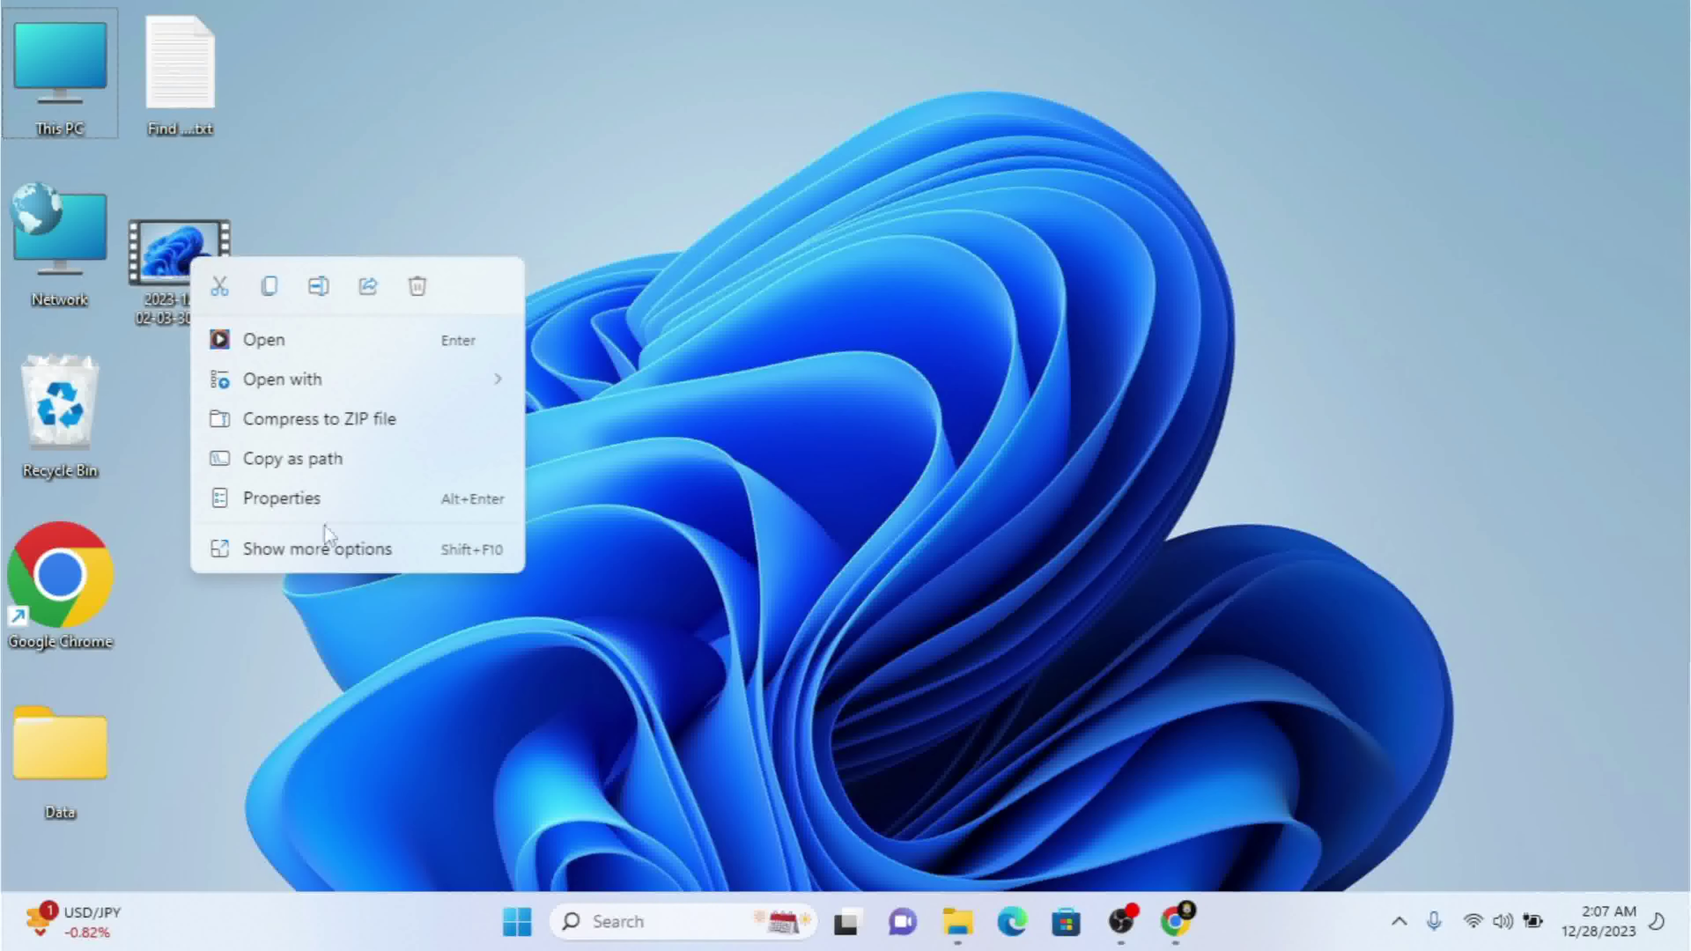
pyautogui.click(317, 549)
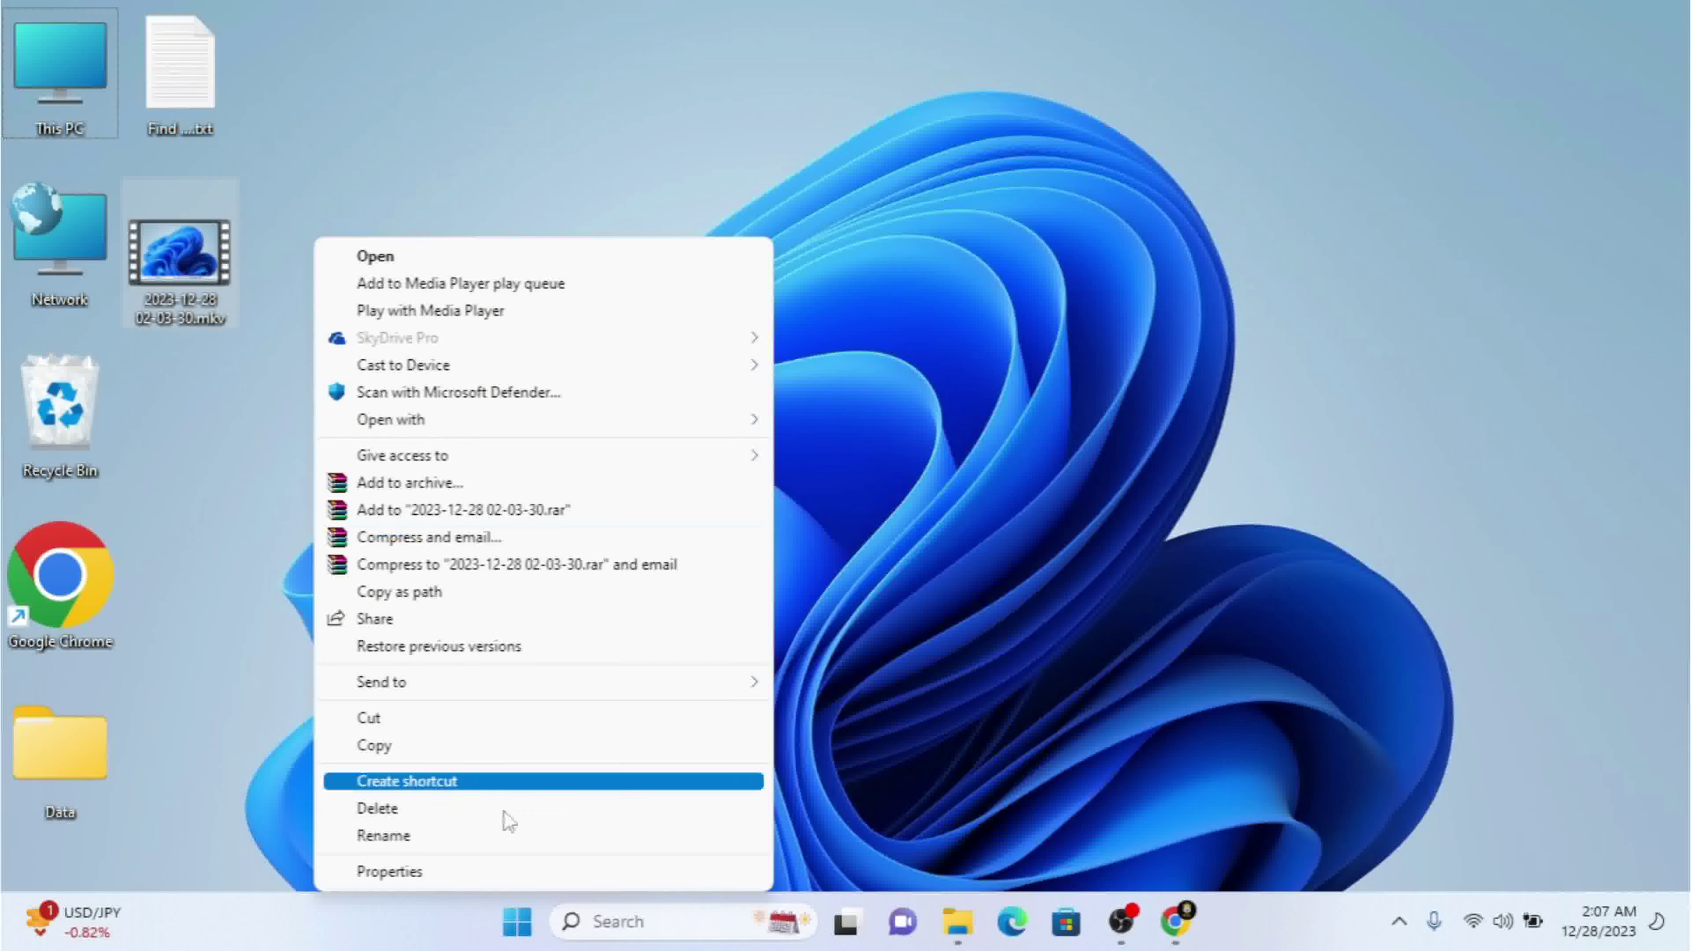
pyautogui.click(386, 870)
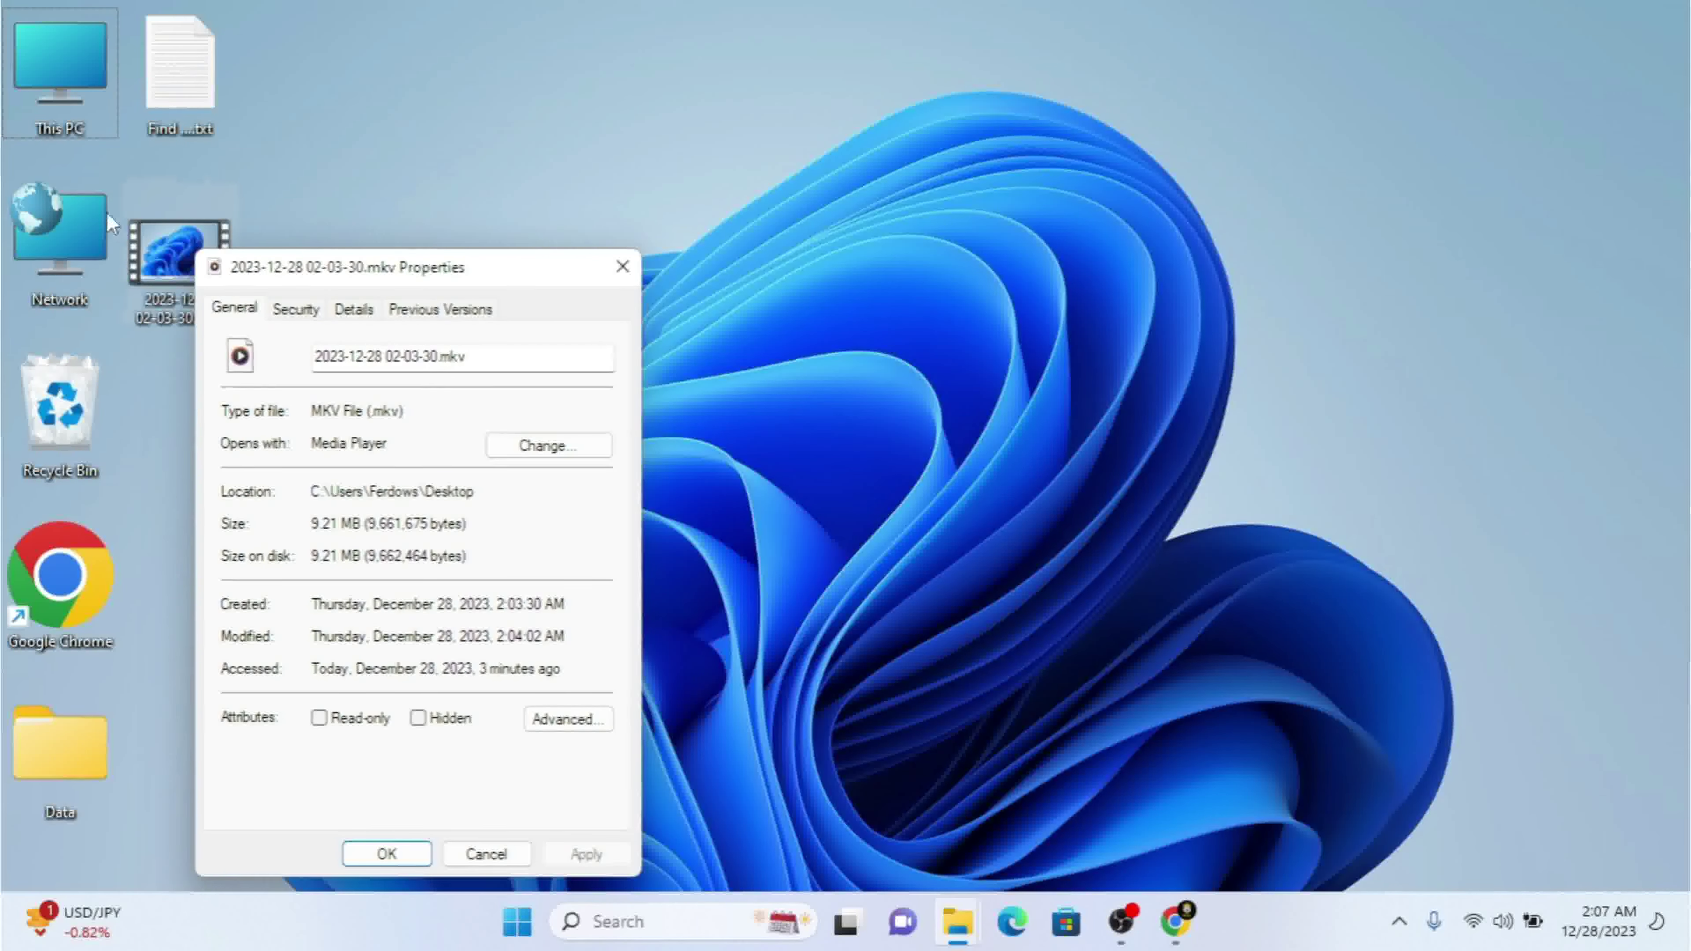
pyautogui.moveTo(390, 277); pyautogui.dragTo(691, 224)
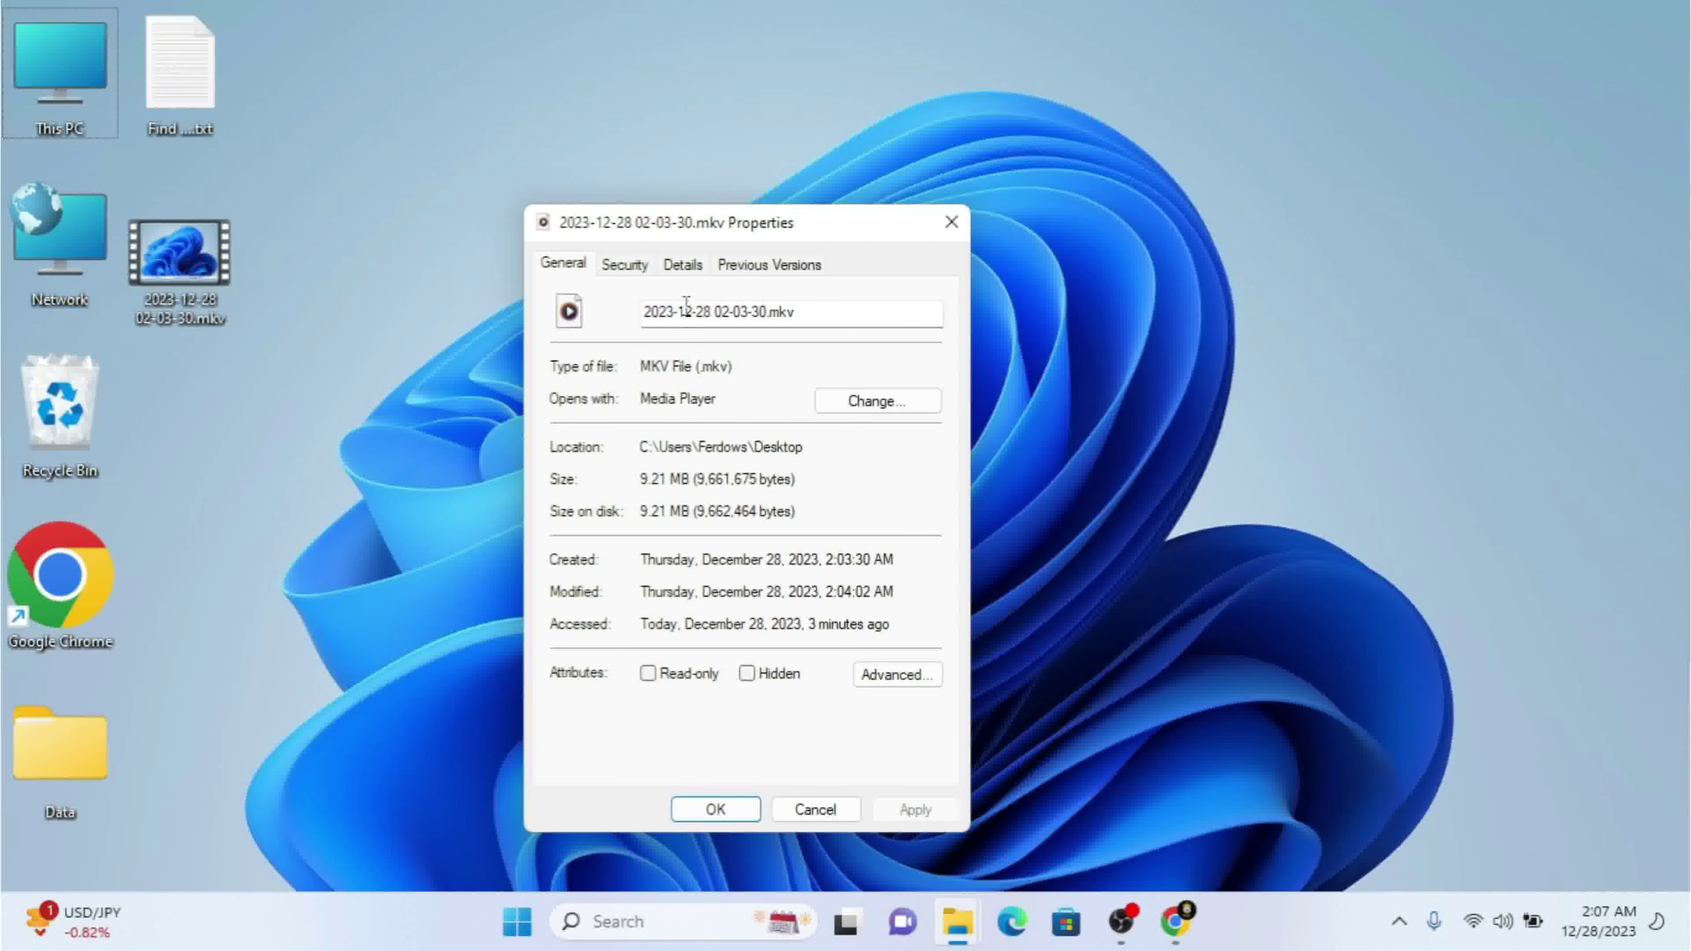
pyautogui.click(676, 273)
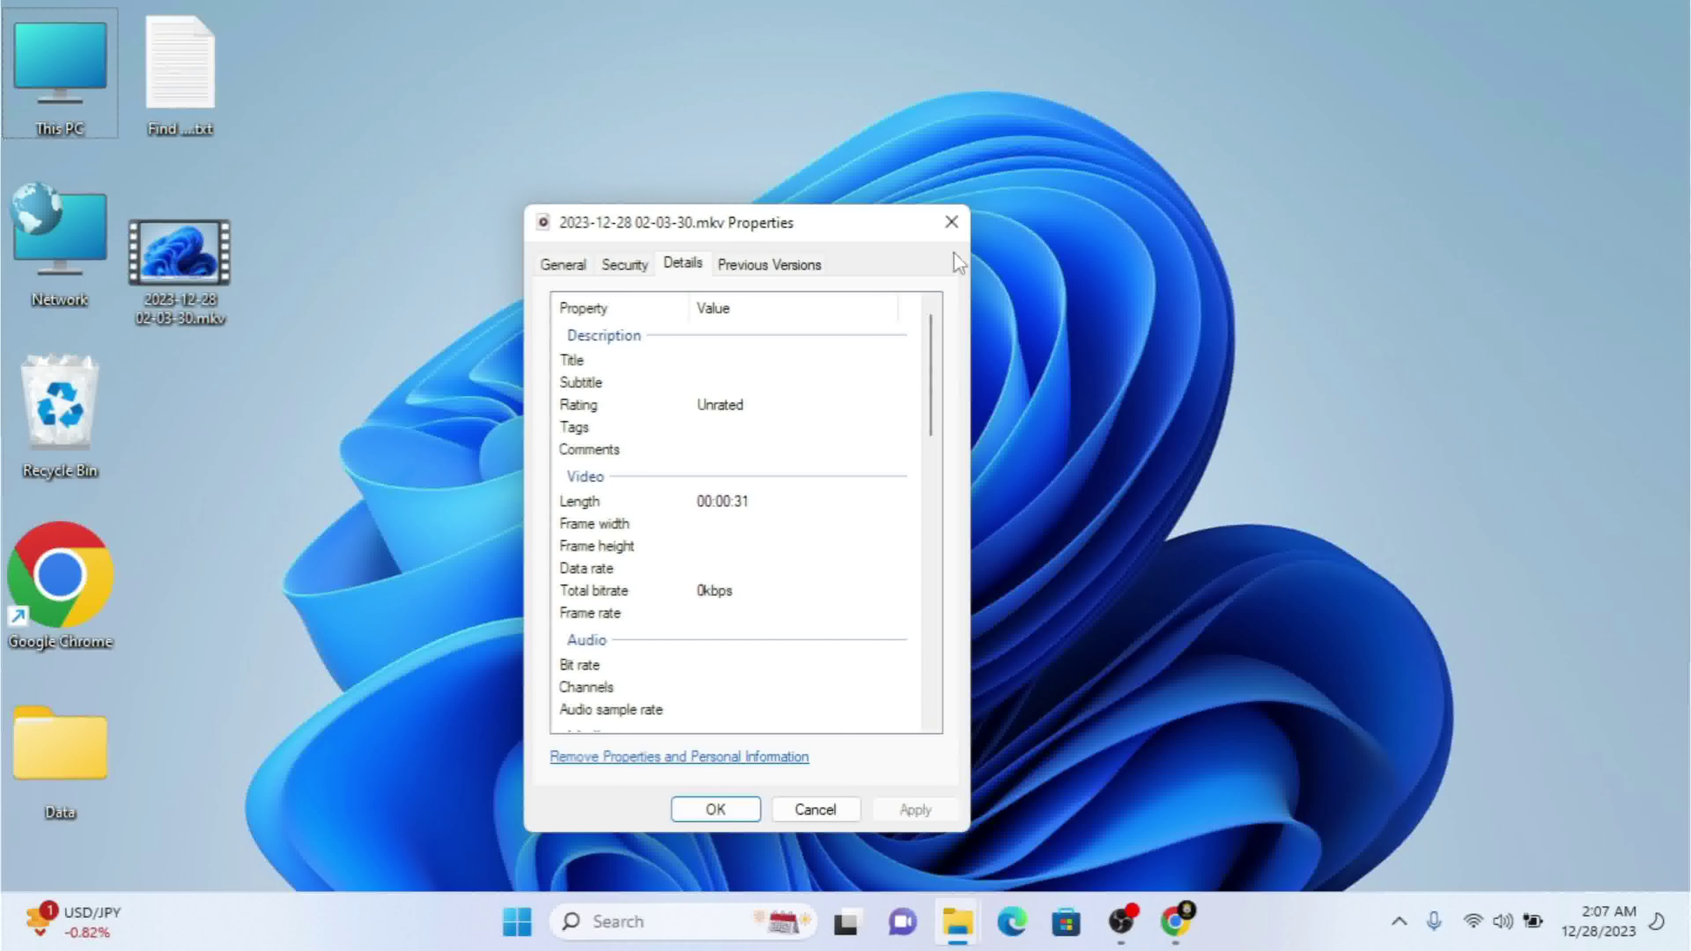
pyautogui.click(952, 226)
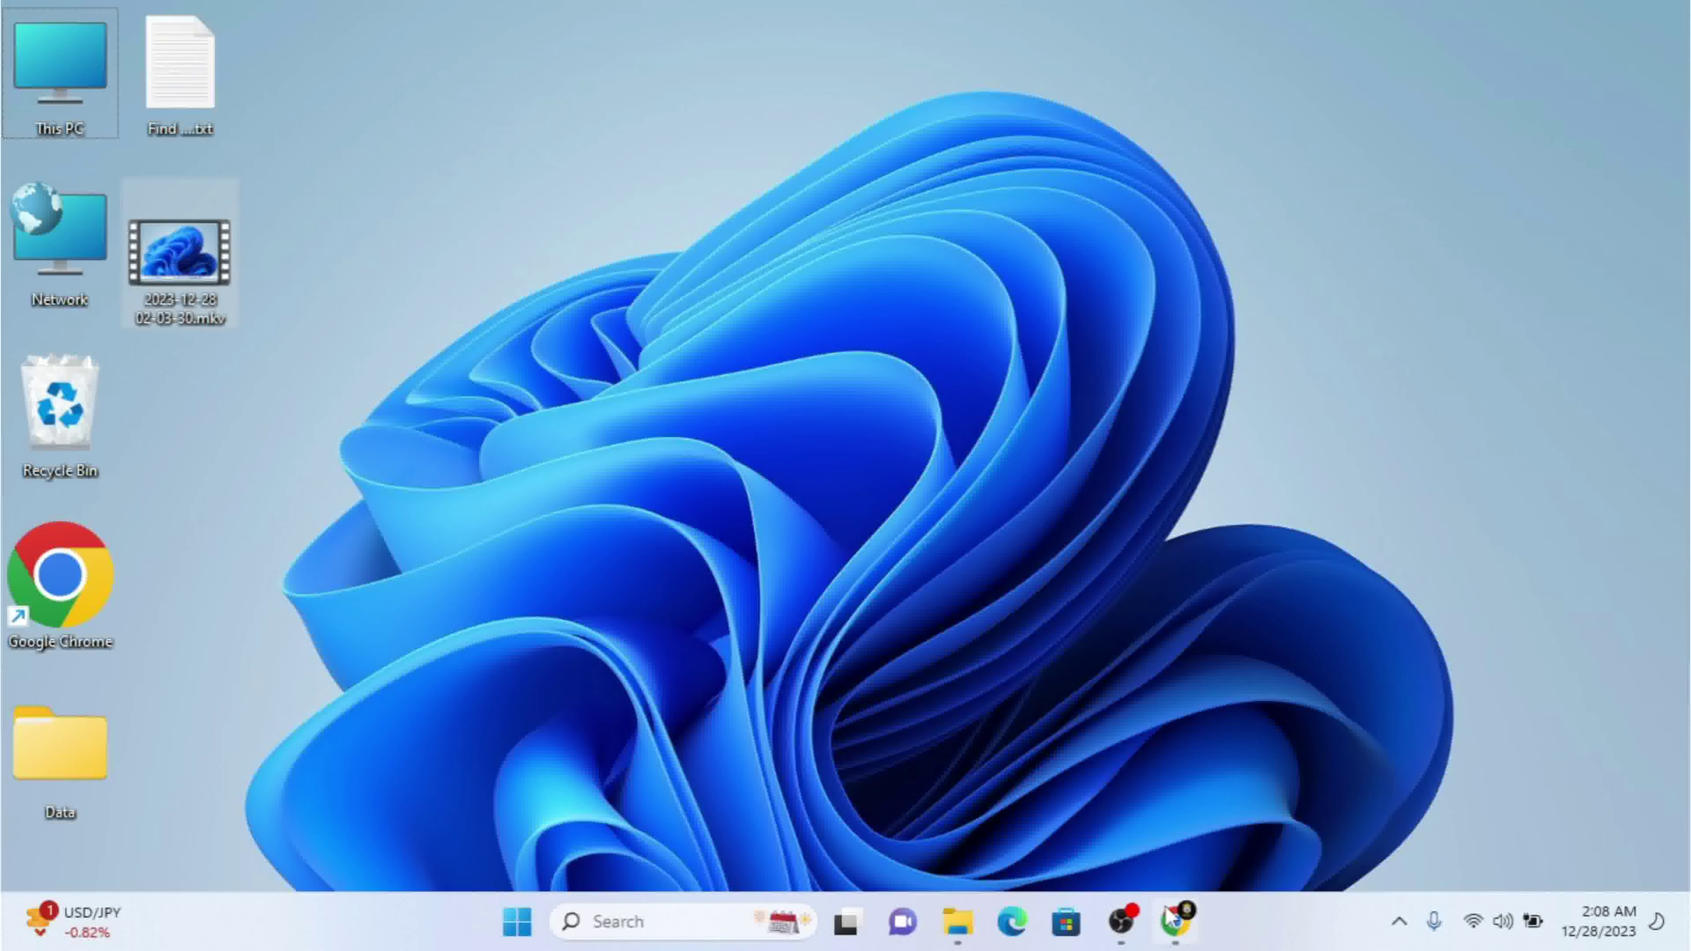
# - Restore Chrome on the Extensions page, stop REC's running recording, and reopen REC's capture options
pyautogui.click(1176, 921)
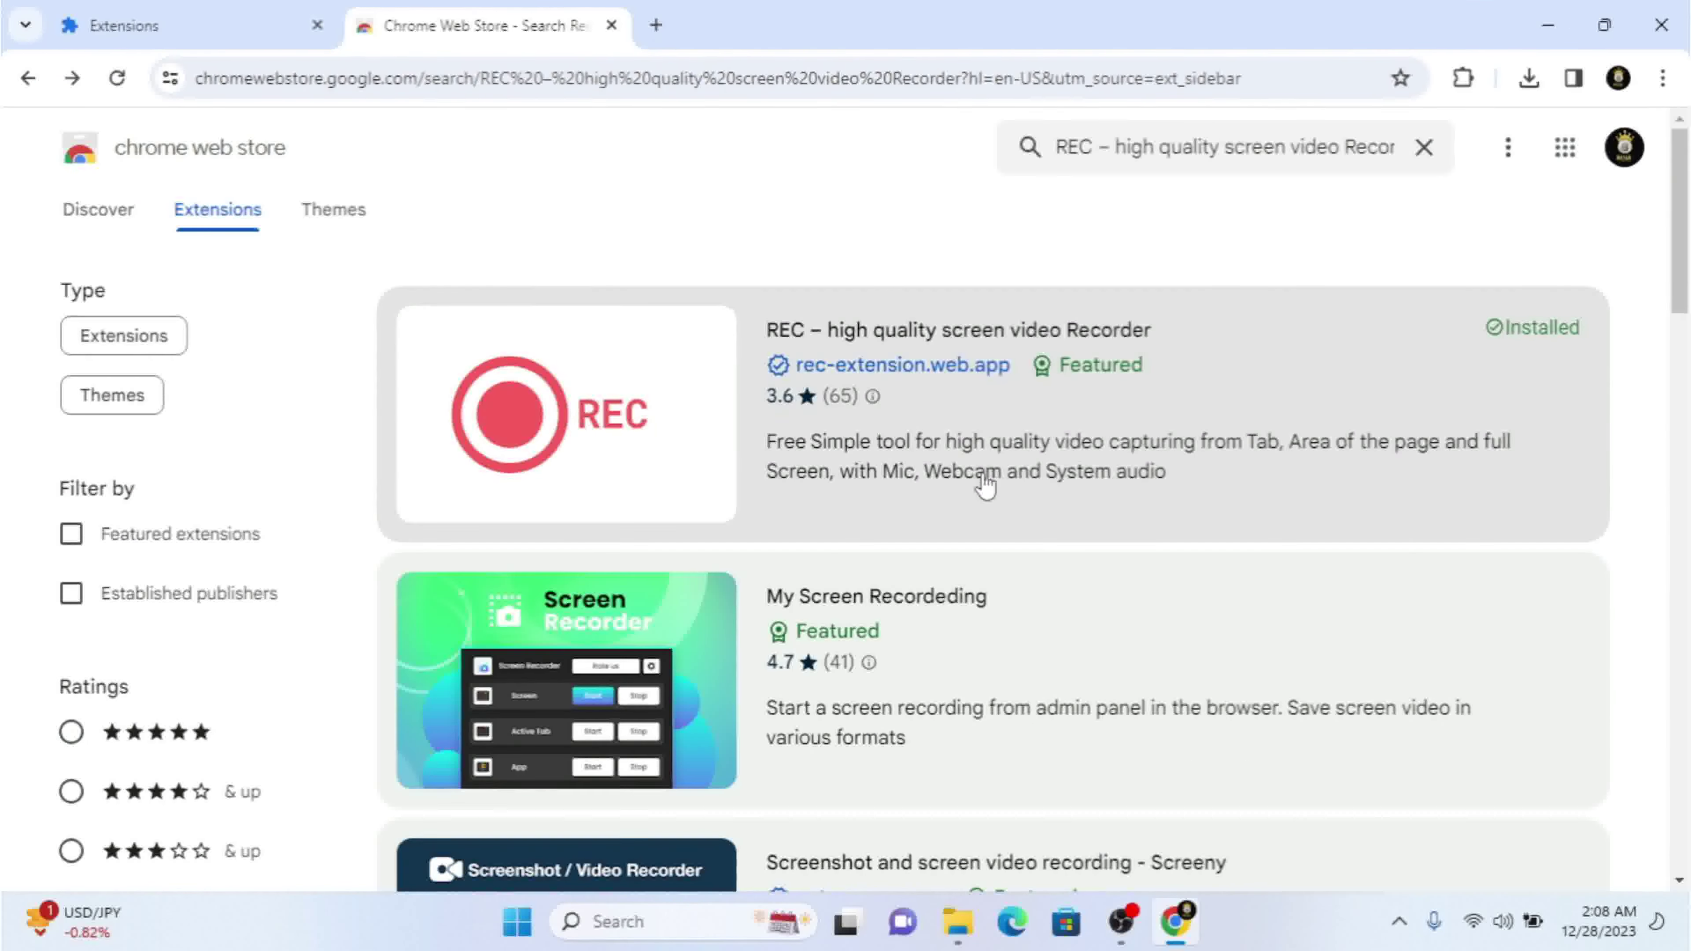
pyautogui.click(234, 12)
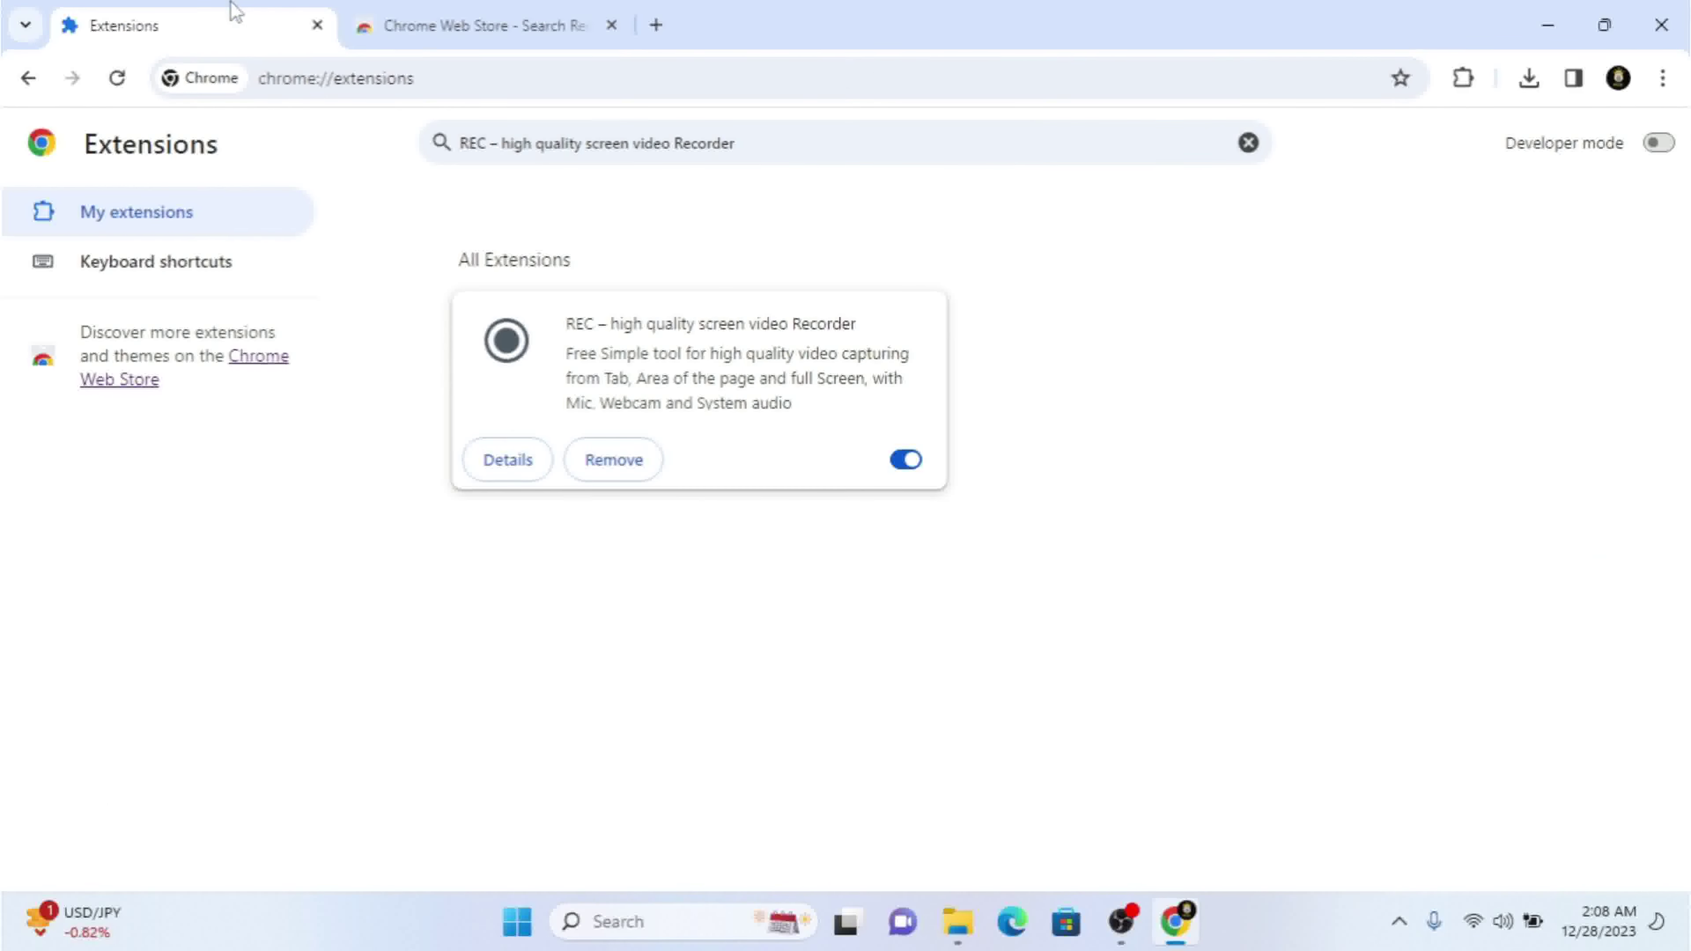
pyautogui.click(1462, 78)
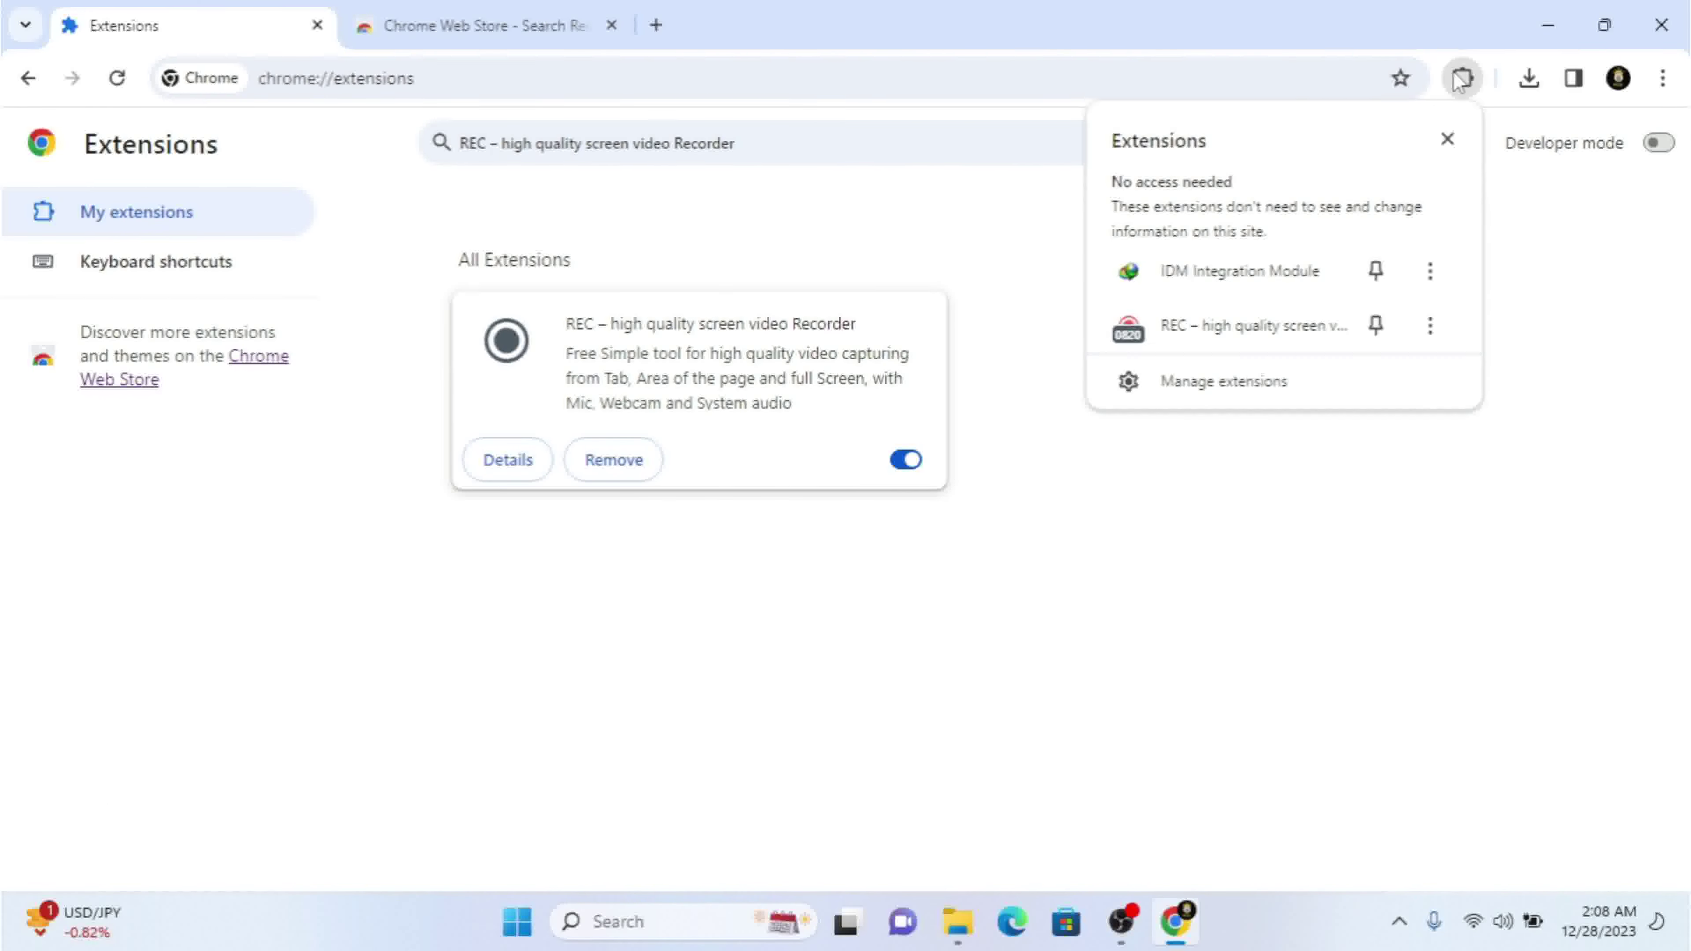
pyautogui.click(1256, 322)
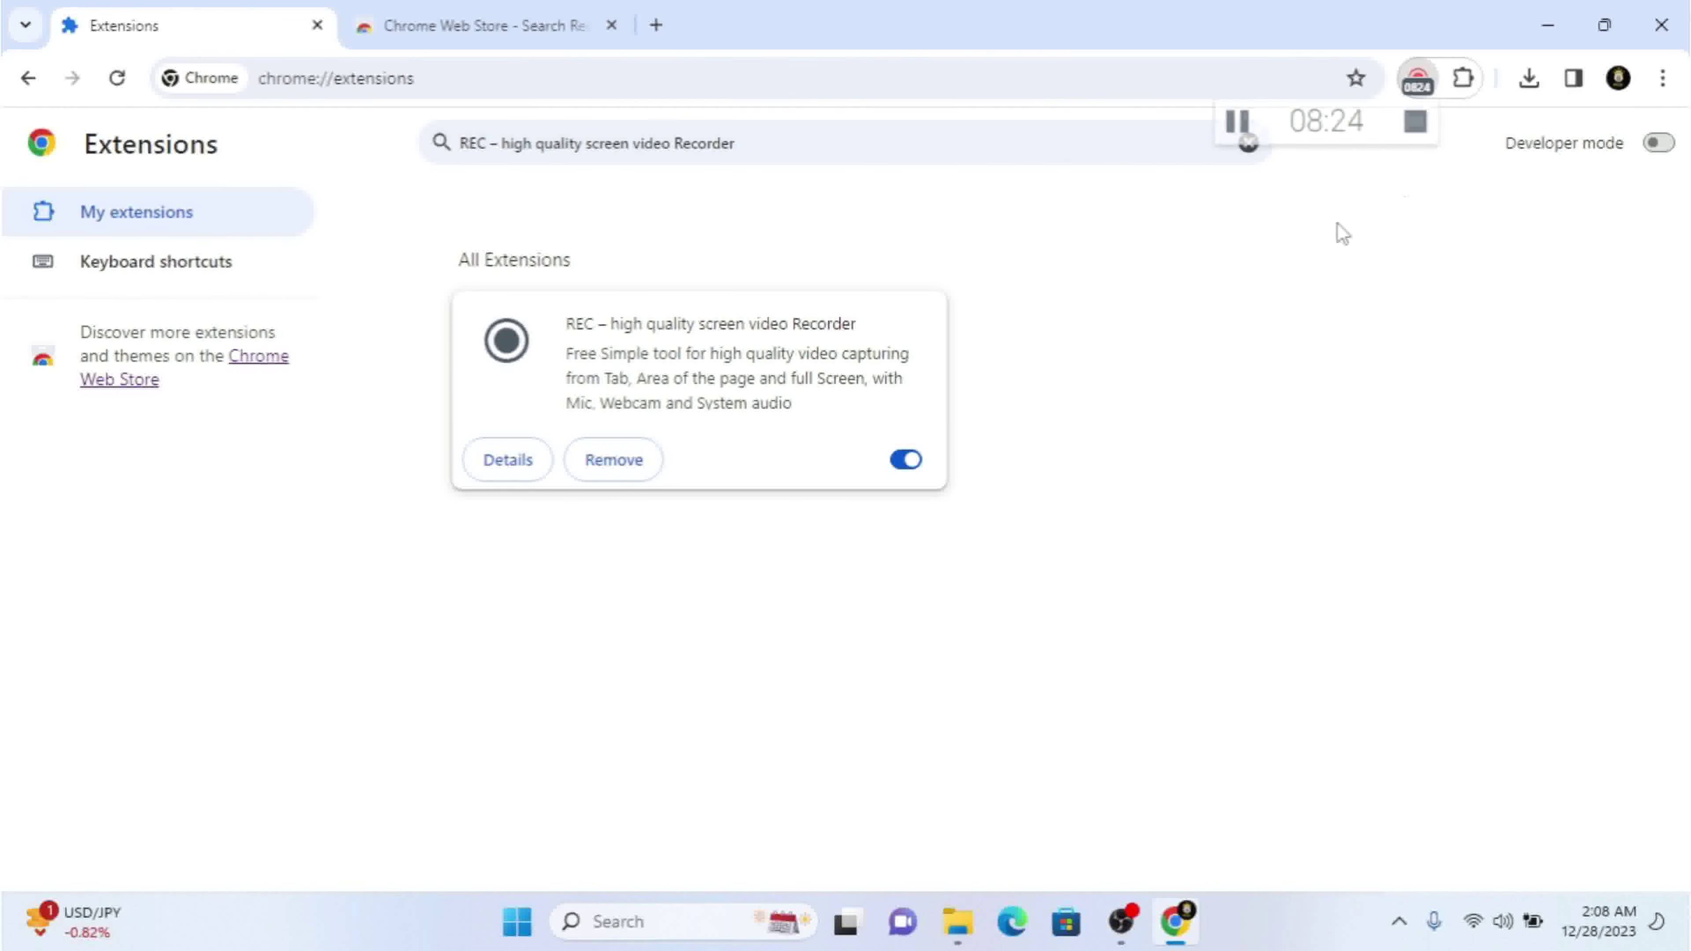
pyautogui.click(1414, 123)
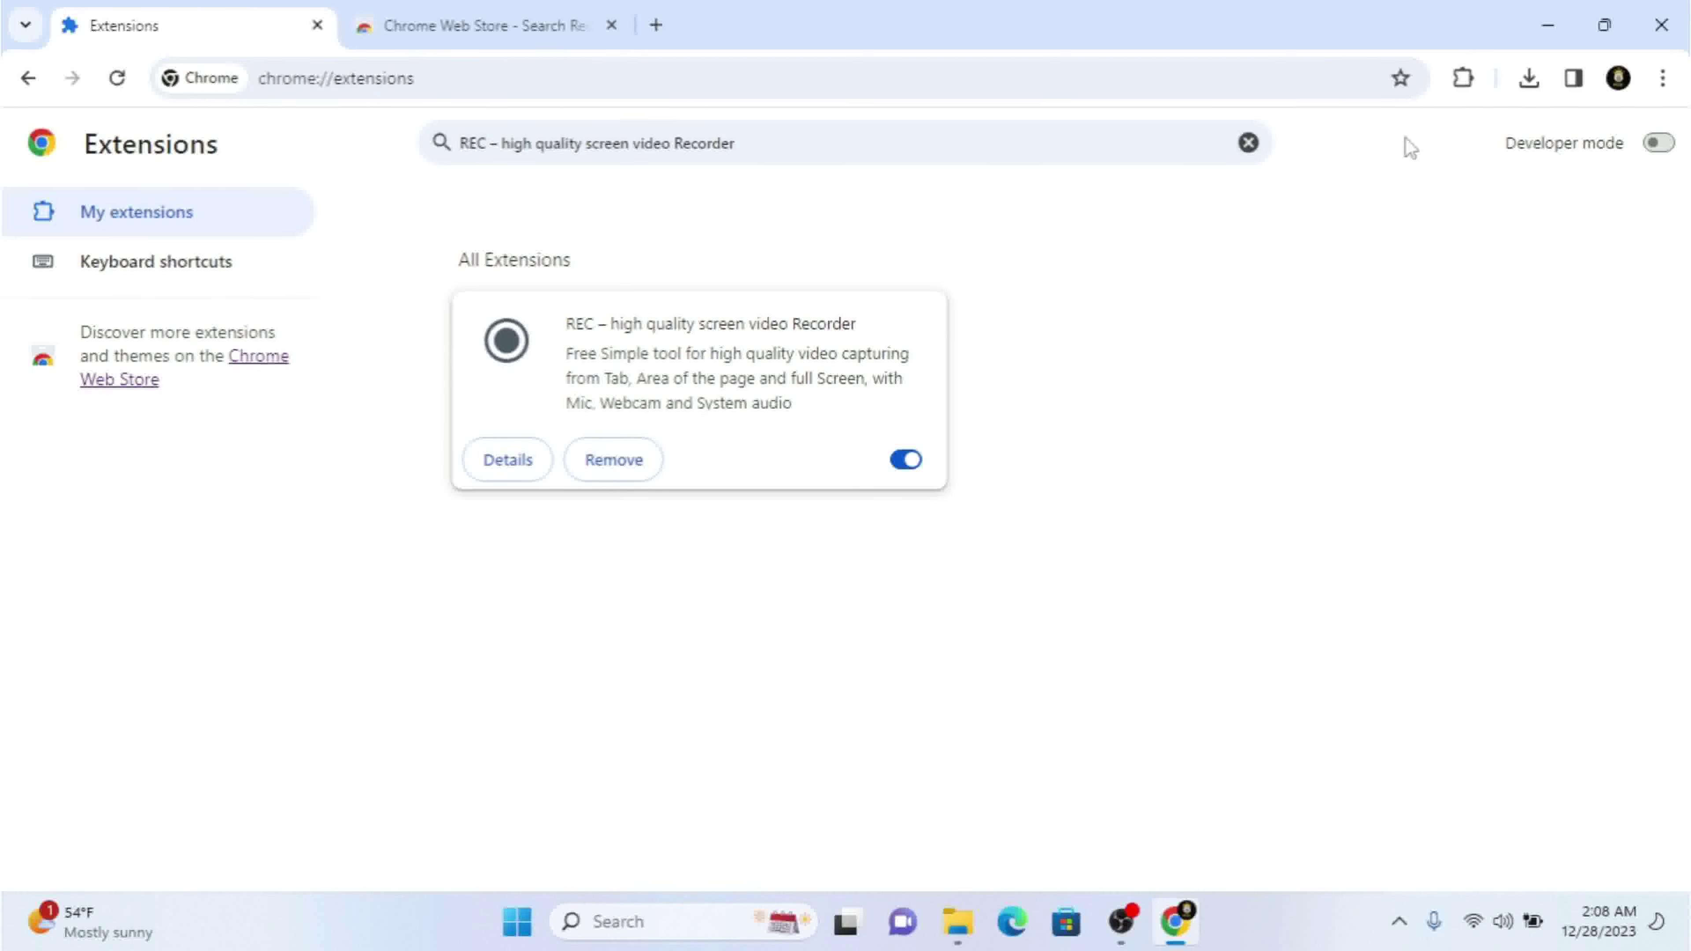
pyautogui.click(1462, 78)
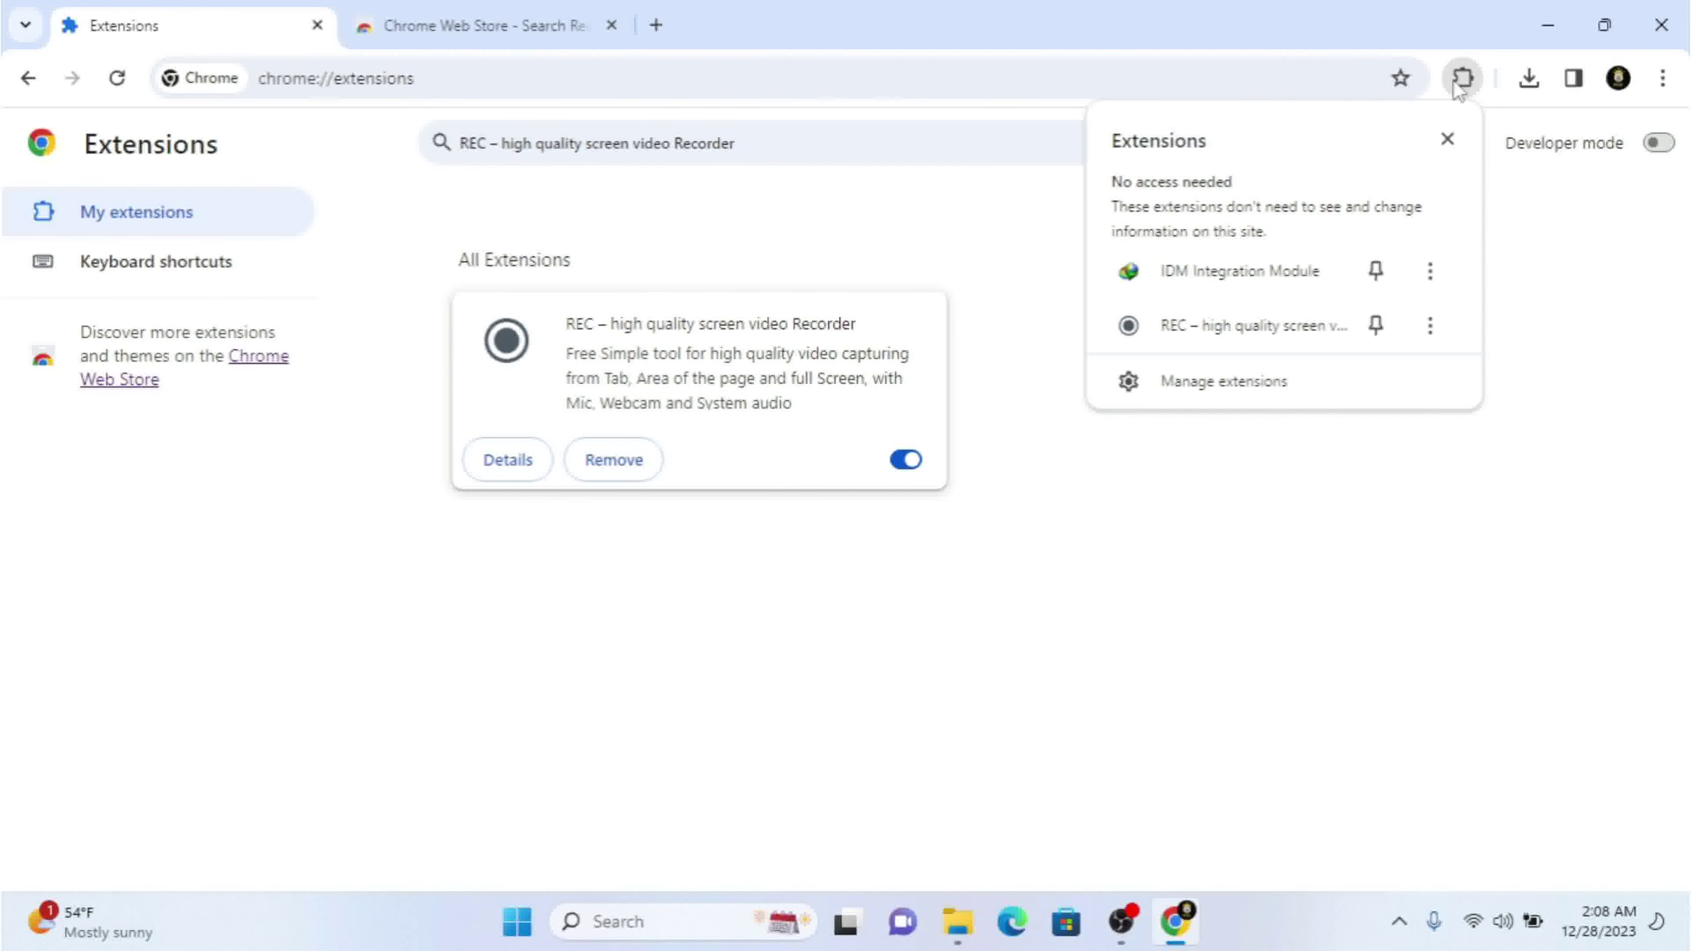
pyautogui.click(1318, 324)
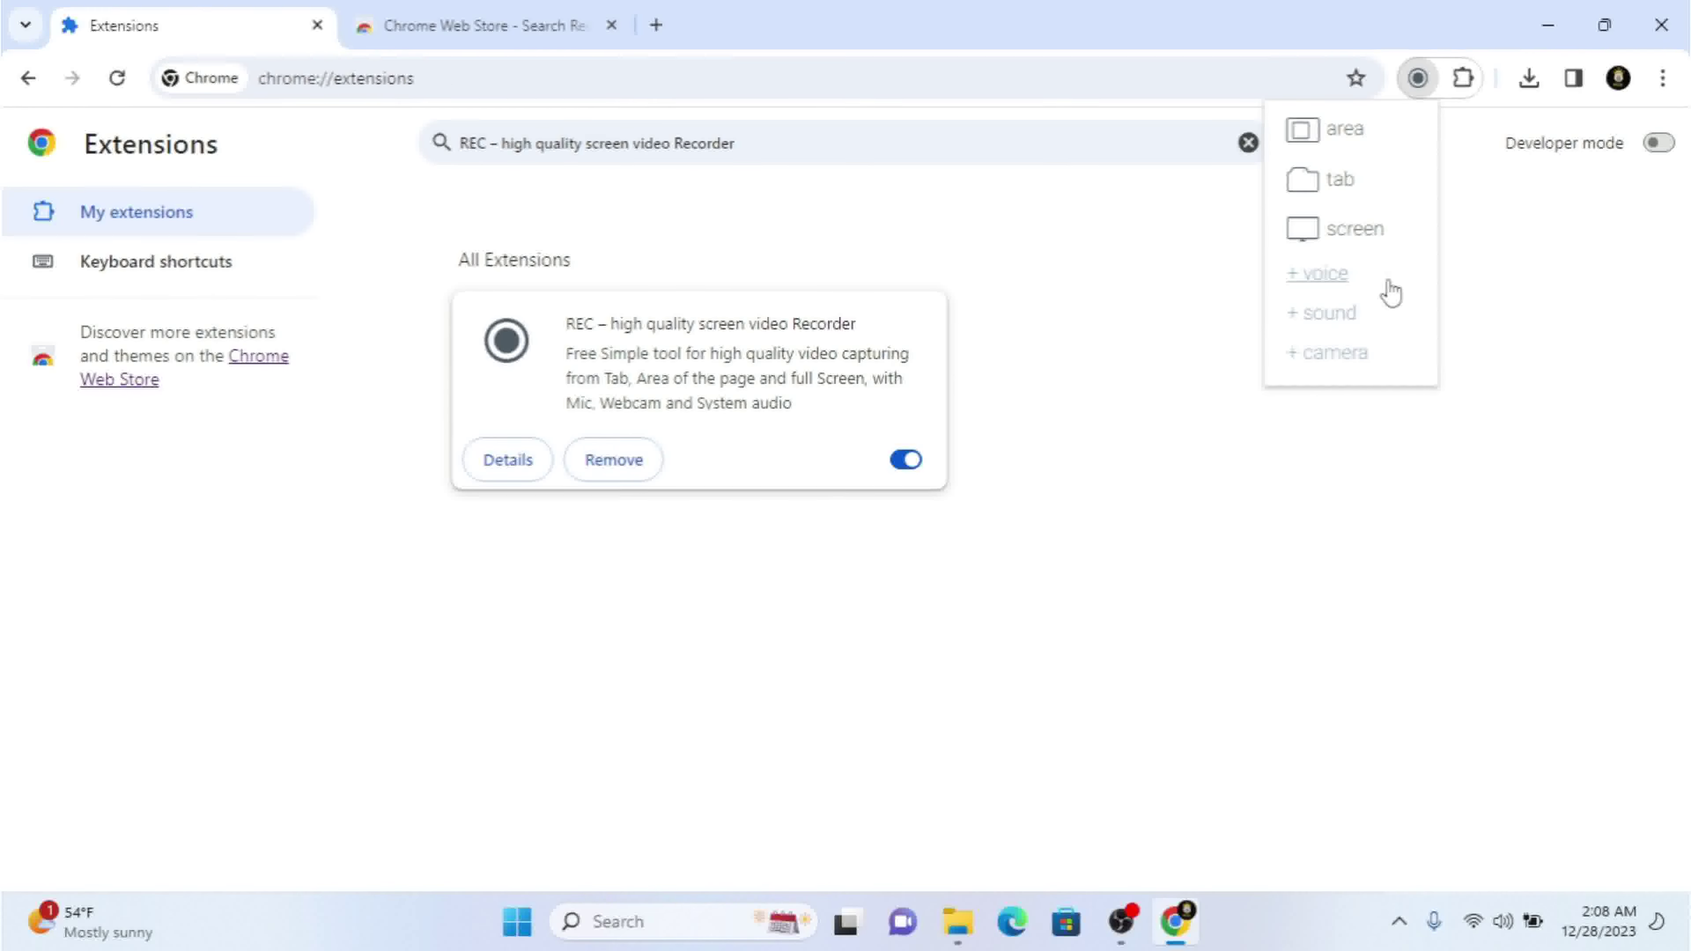
# - Choose Screen in REC, share the Entire screen, and minimize Chrome
pyautogui.click(1354, 230)
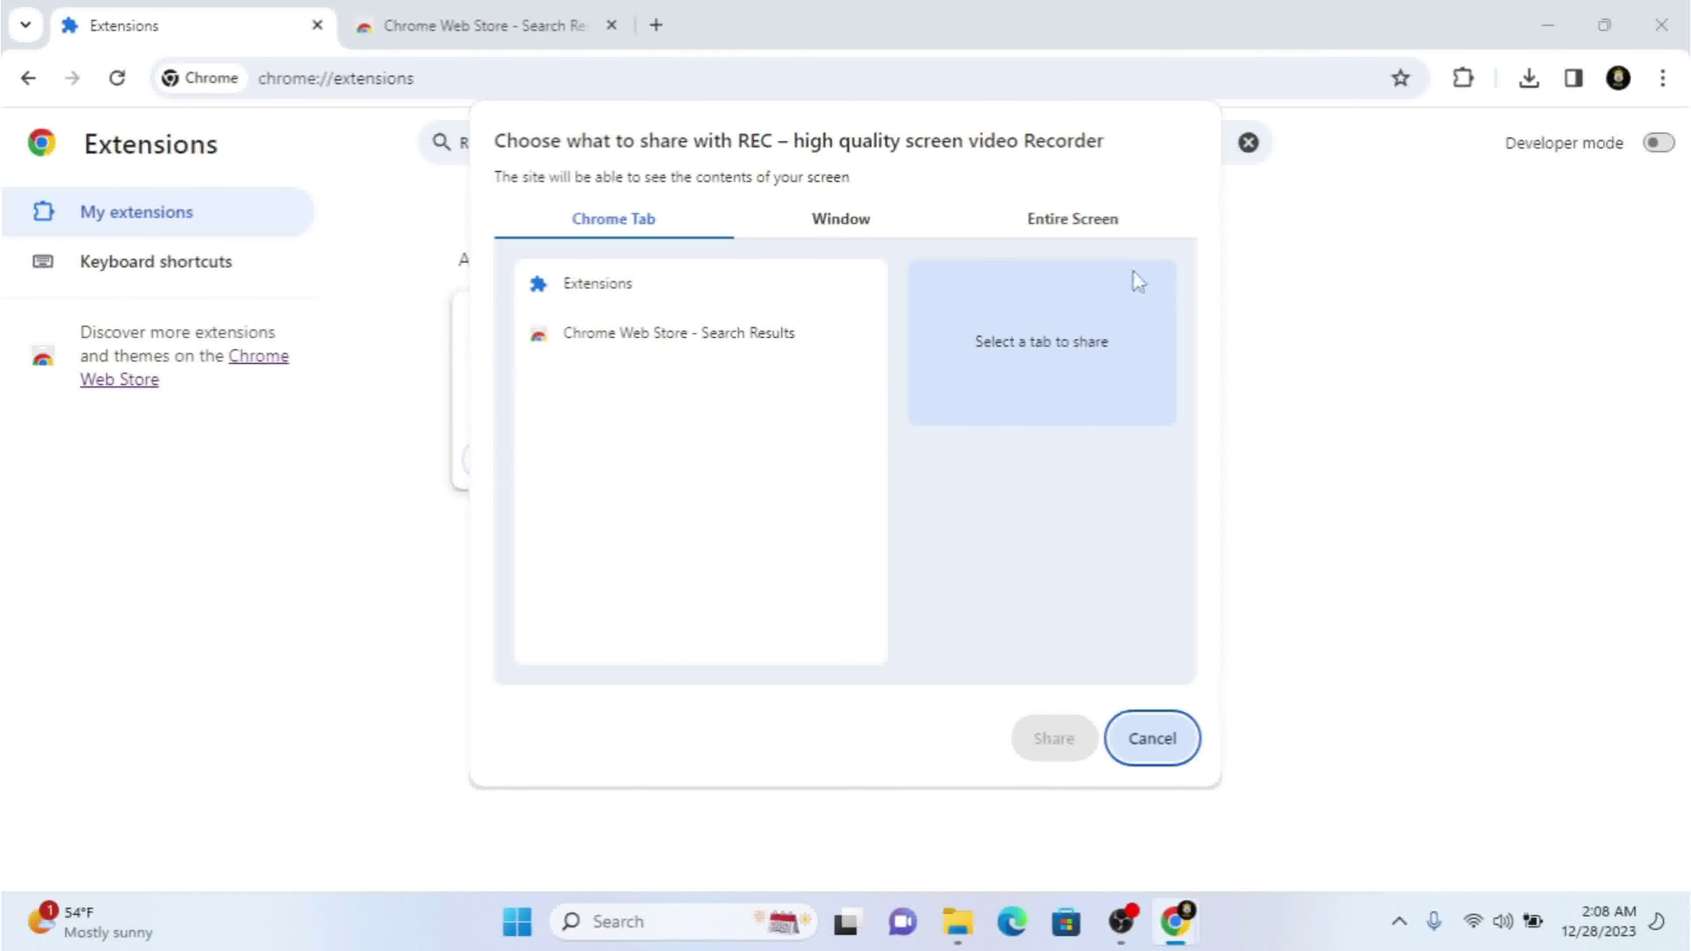
pyautogui.click(1095, 224)
pyautogui.click(706, 366)
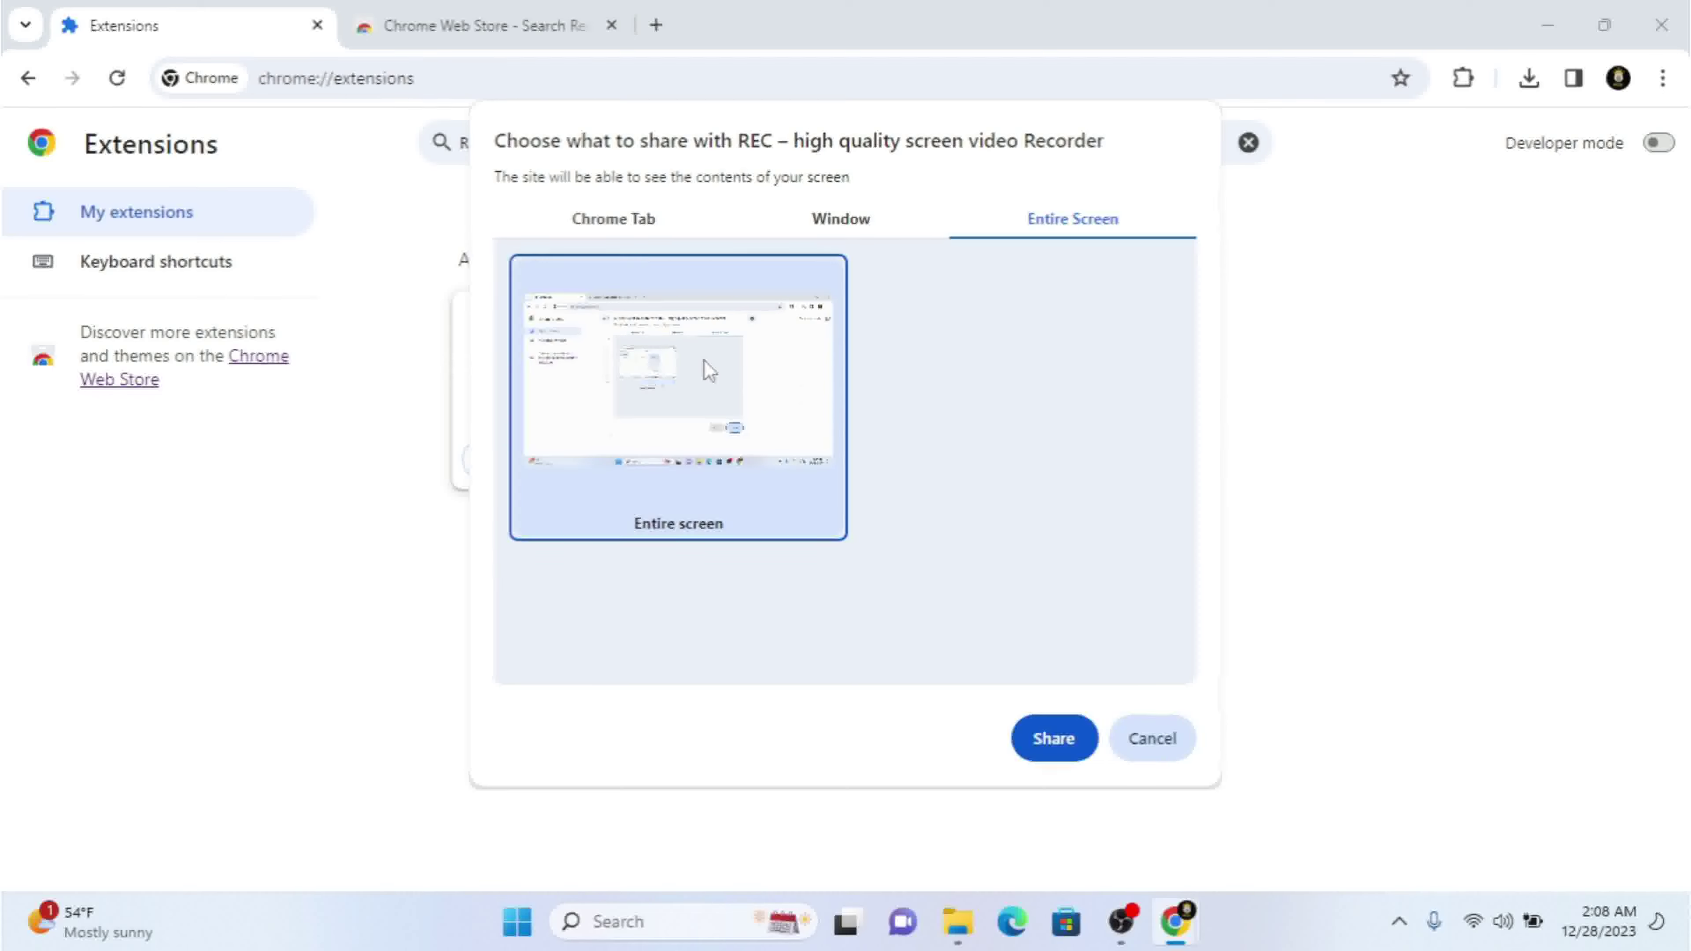
pyautogui.click(1035, 729)
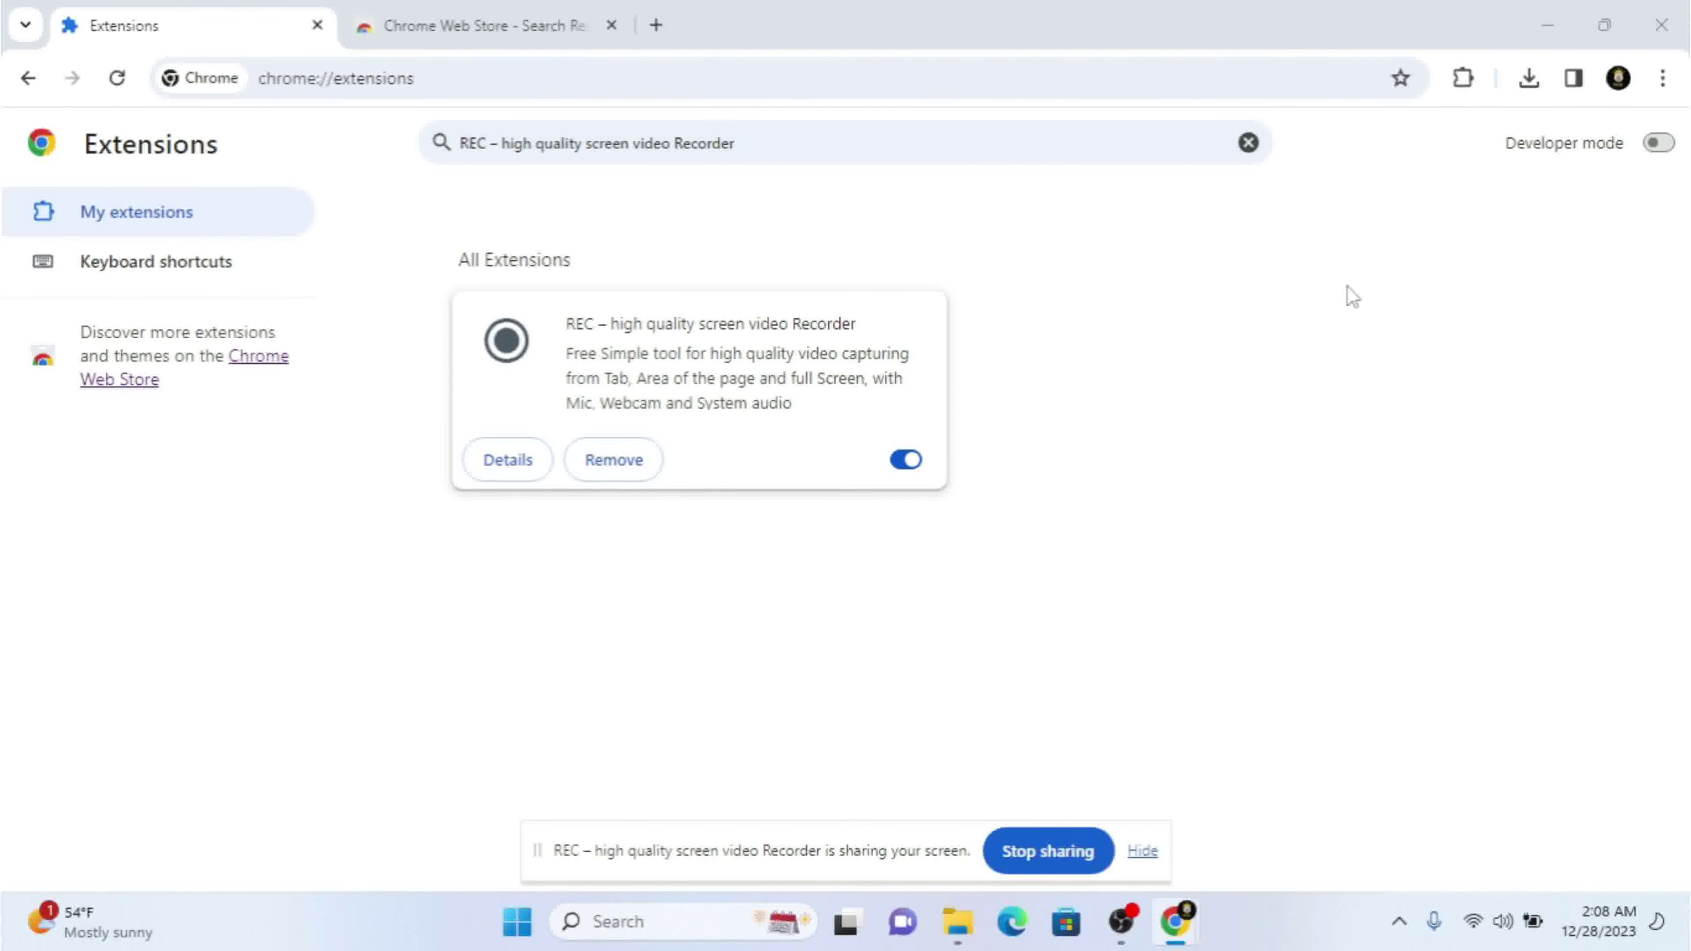
pyautogui.click(1547, 24)
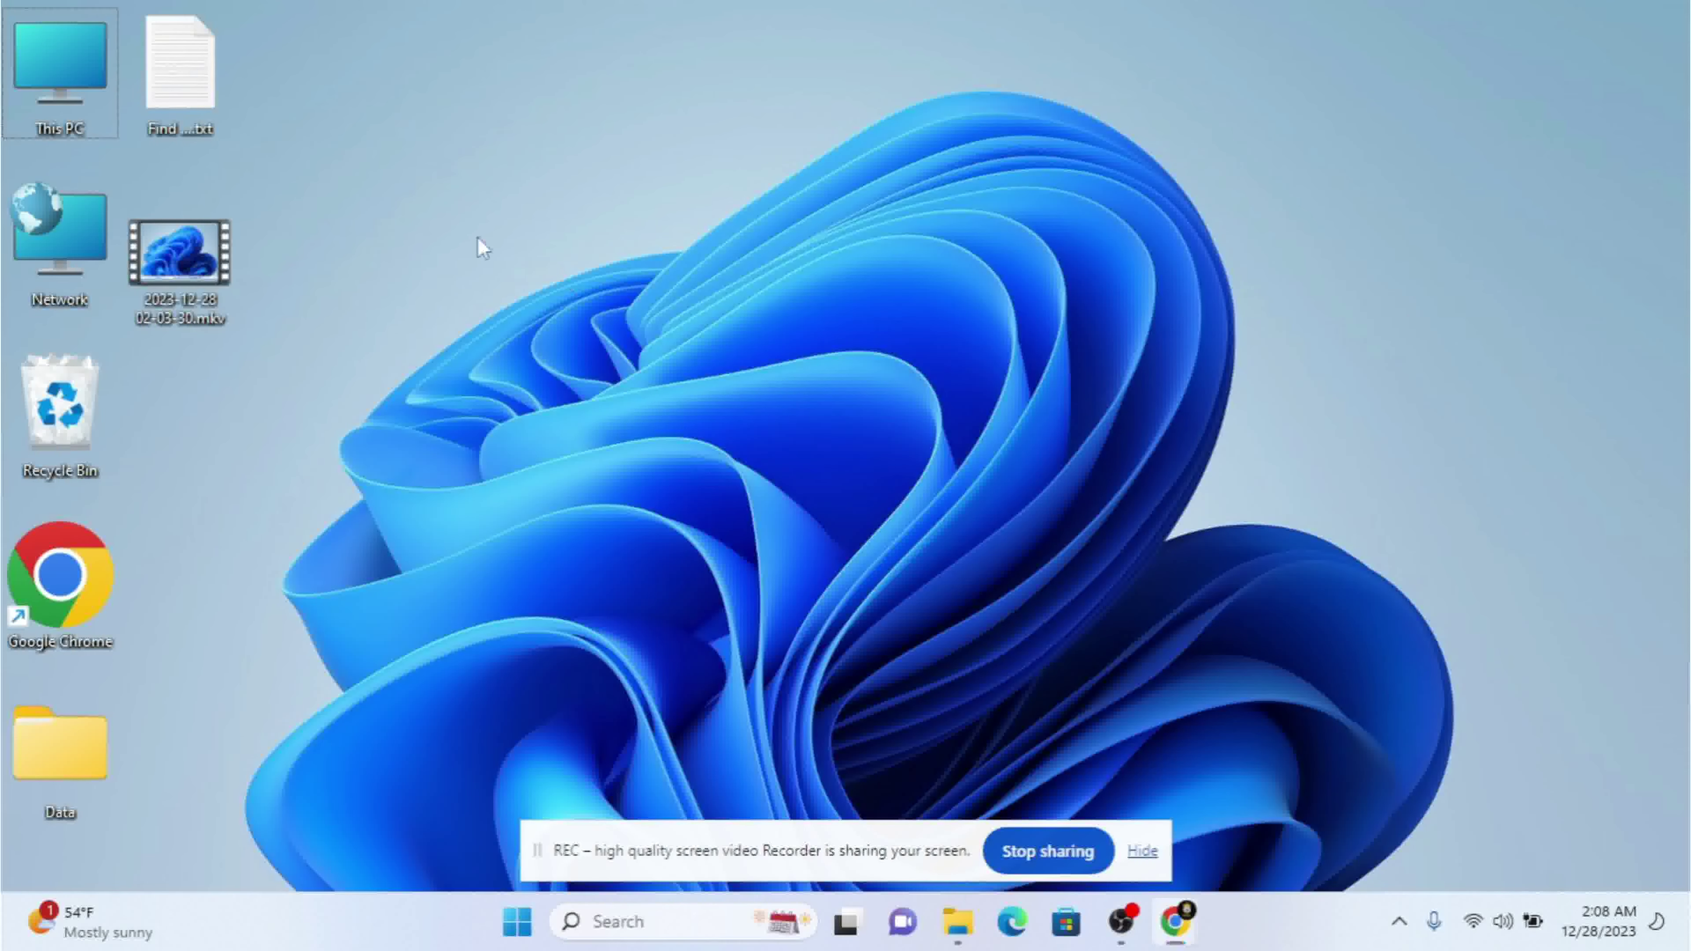
# - Stop REC's screen share from the sharing bar to end the recording
pyautogui.moveTo(476, 237); pyautogui.dragTo(1427, 588)
pyautogui.moveTo(209, 330)
pyautogui.moveTo(572, 360); pyautogui.dragTo(1313, 638)
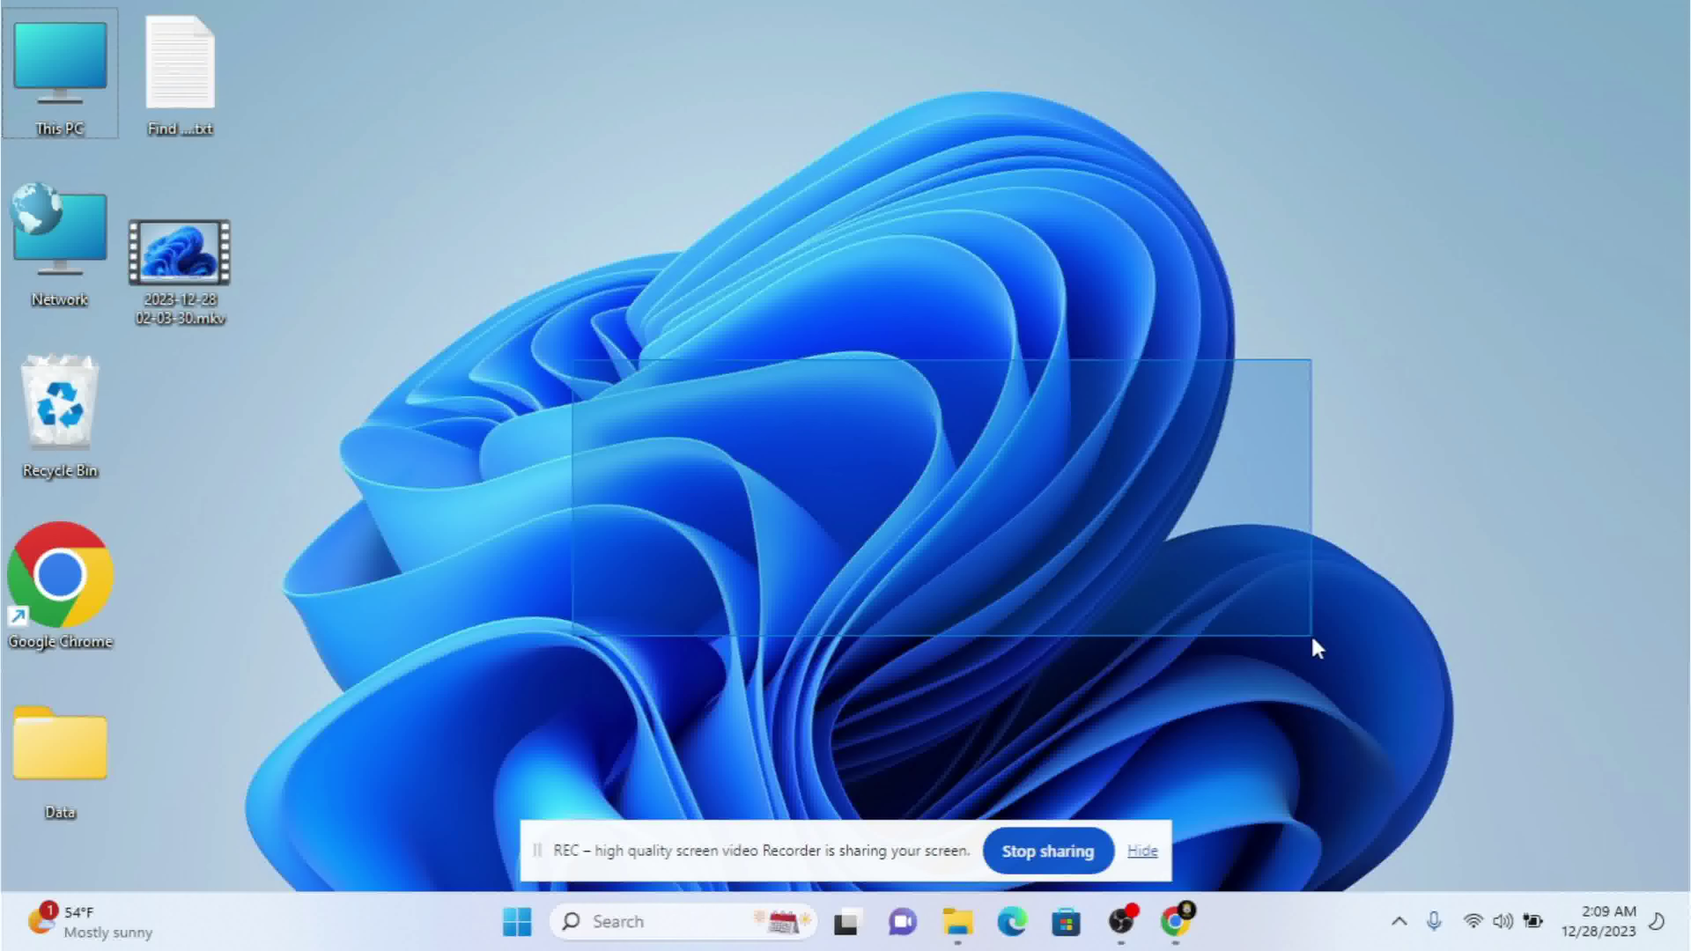
pyautogui.moveTo(1313, 637); pyautogui.dragTo(1308, 639)
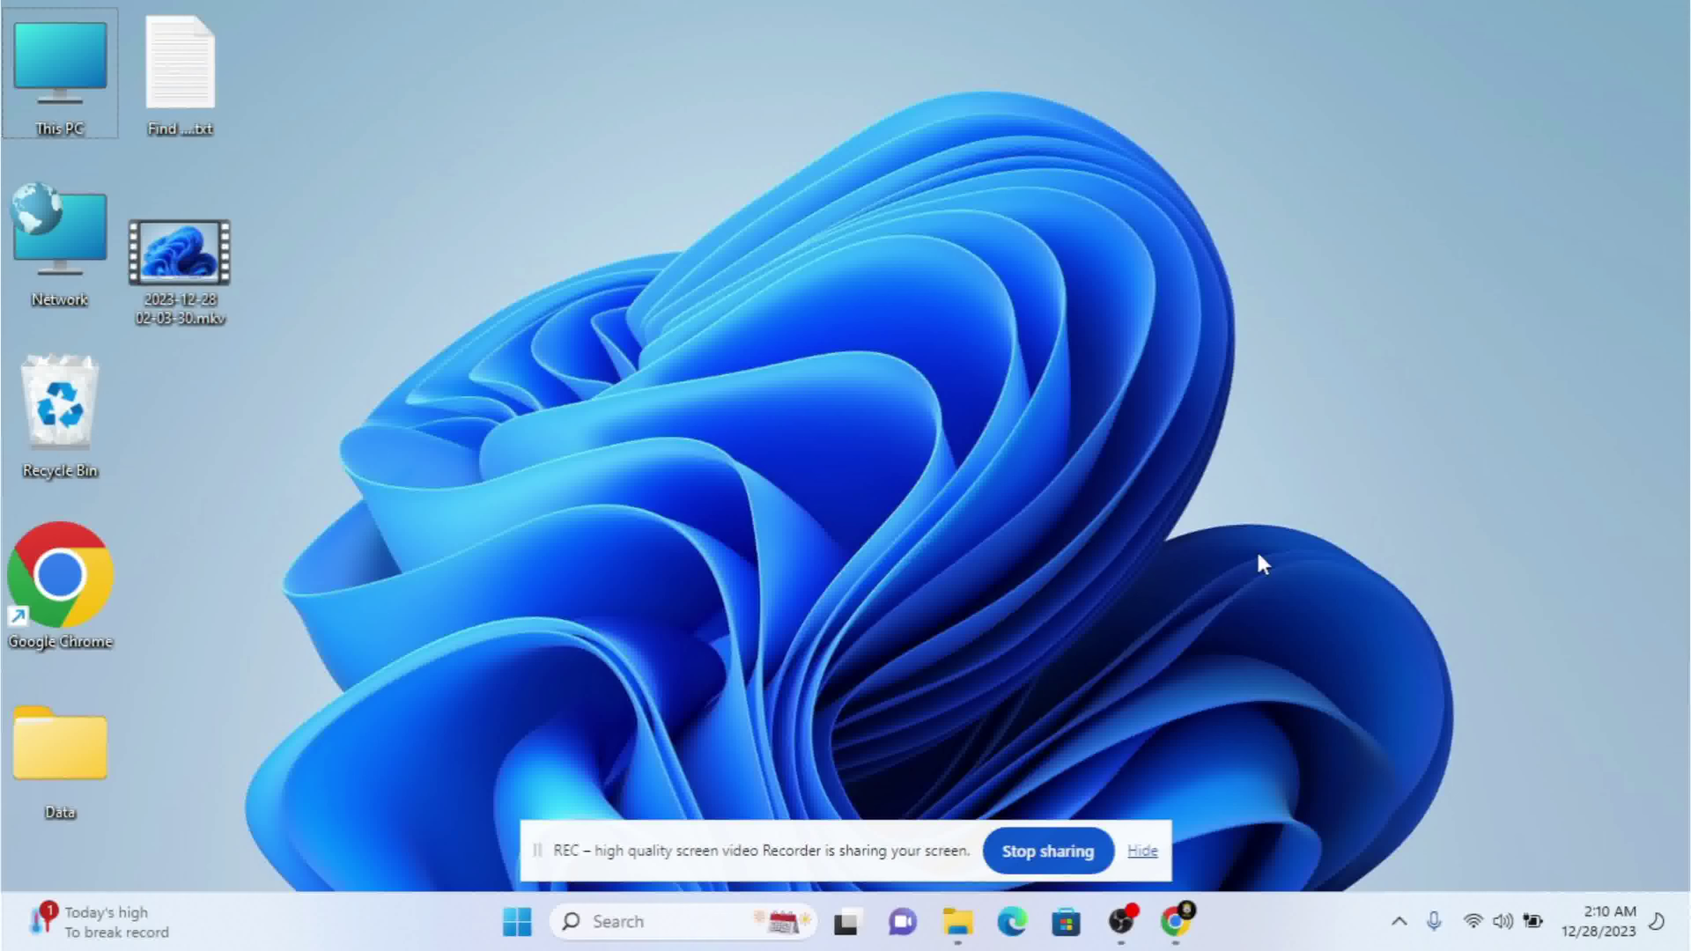
pyautogui.click(1060, 854)
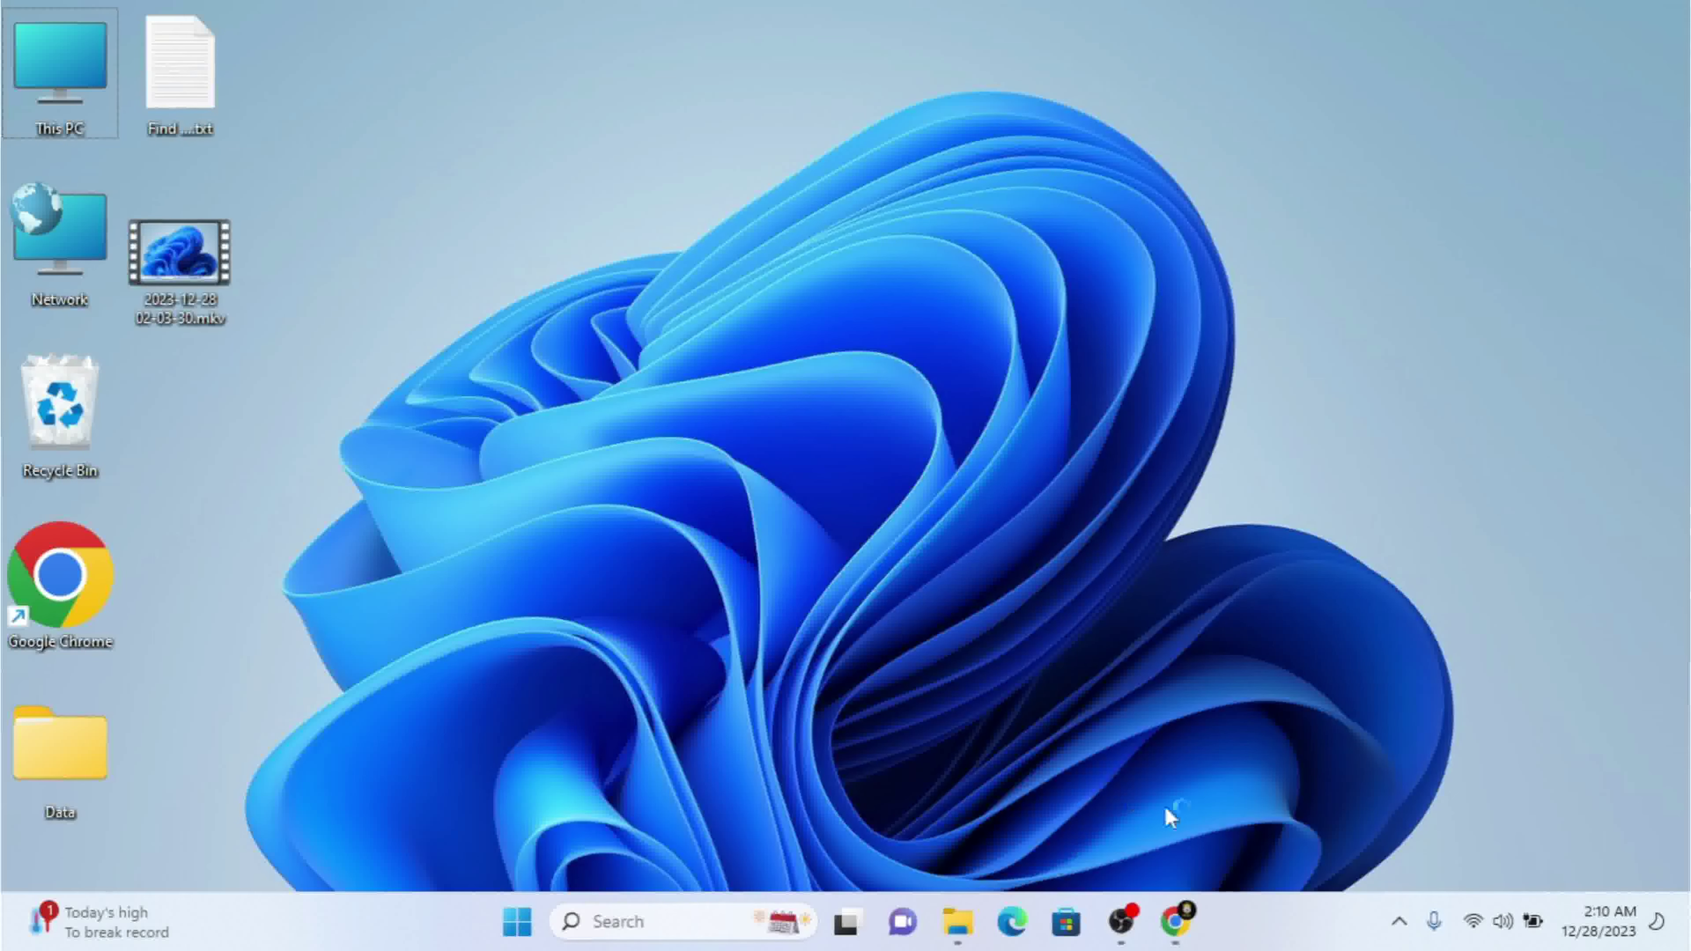
# - Show the 880 KB rec-screen.webm download in its Downloads folder, then minimize Explorer and Chrome
pyautogui.click(1174, 921)
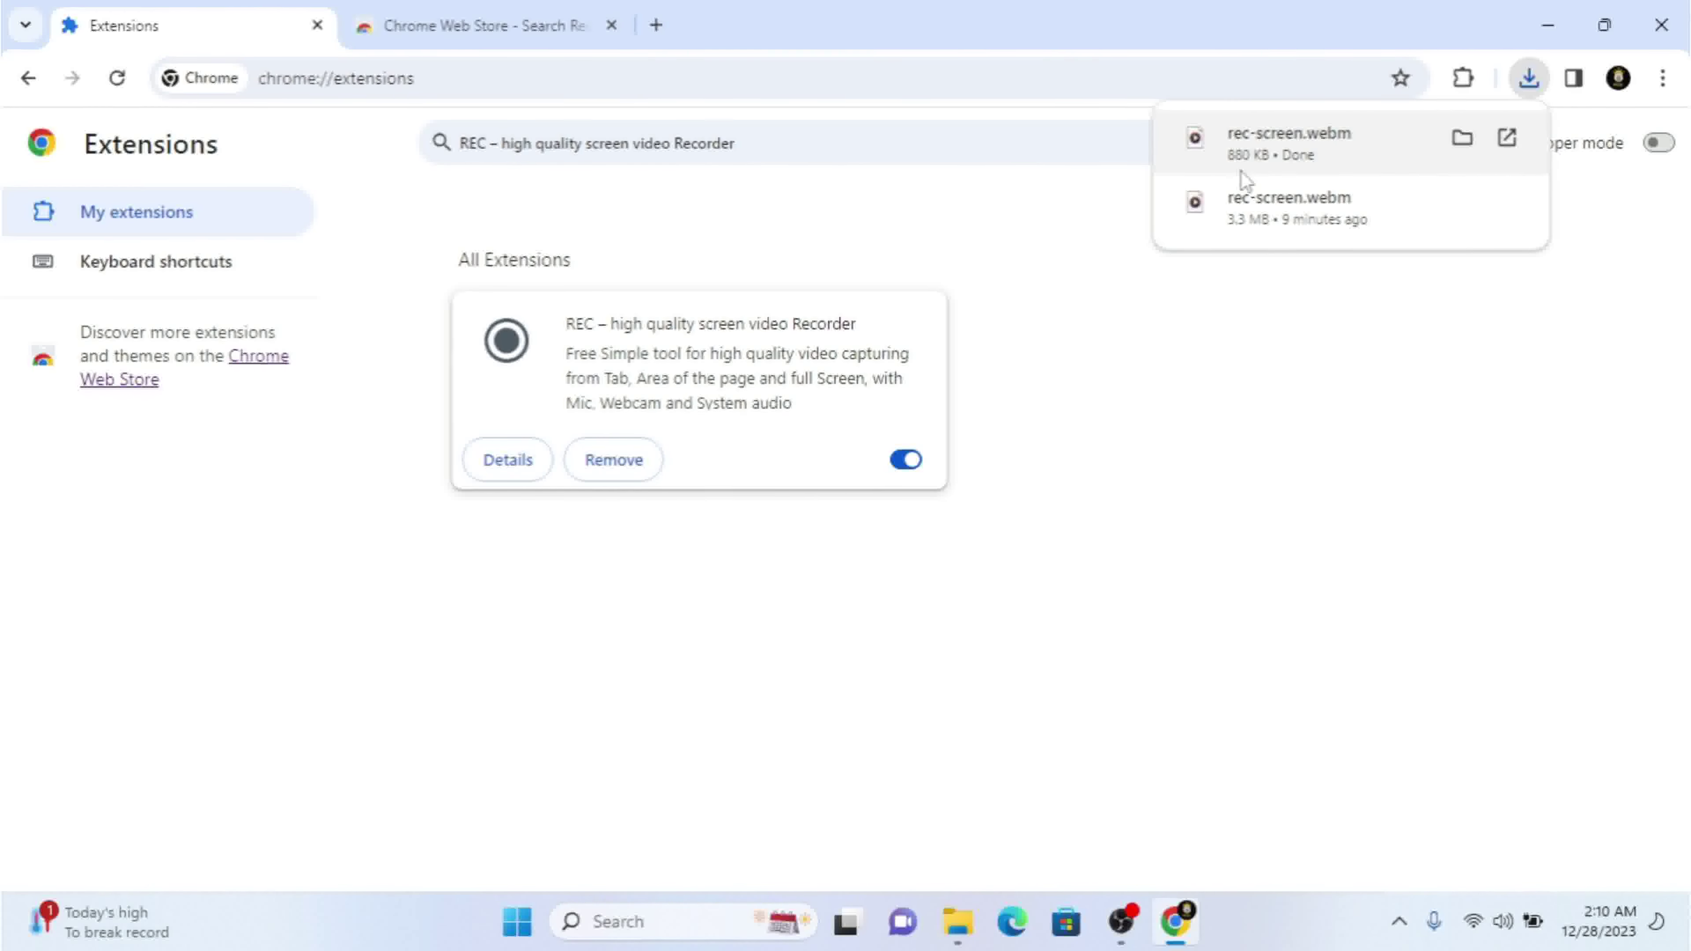
pyautogui.click(1461, 140)
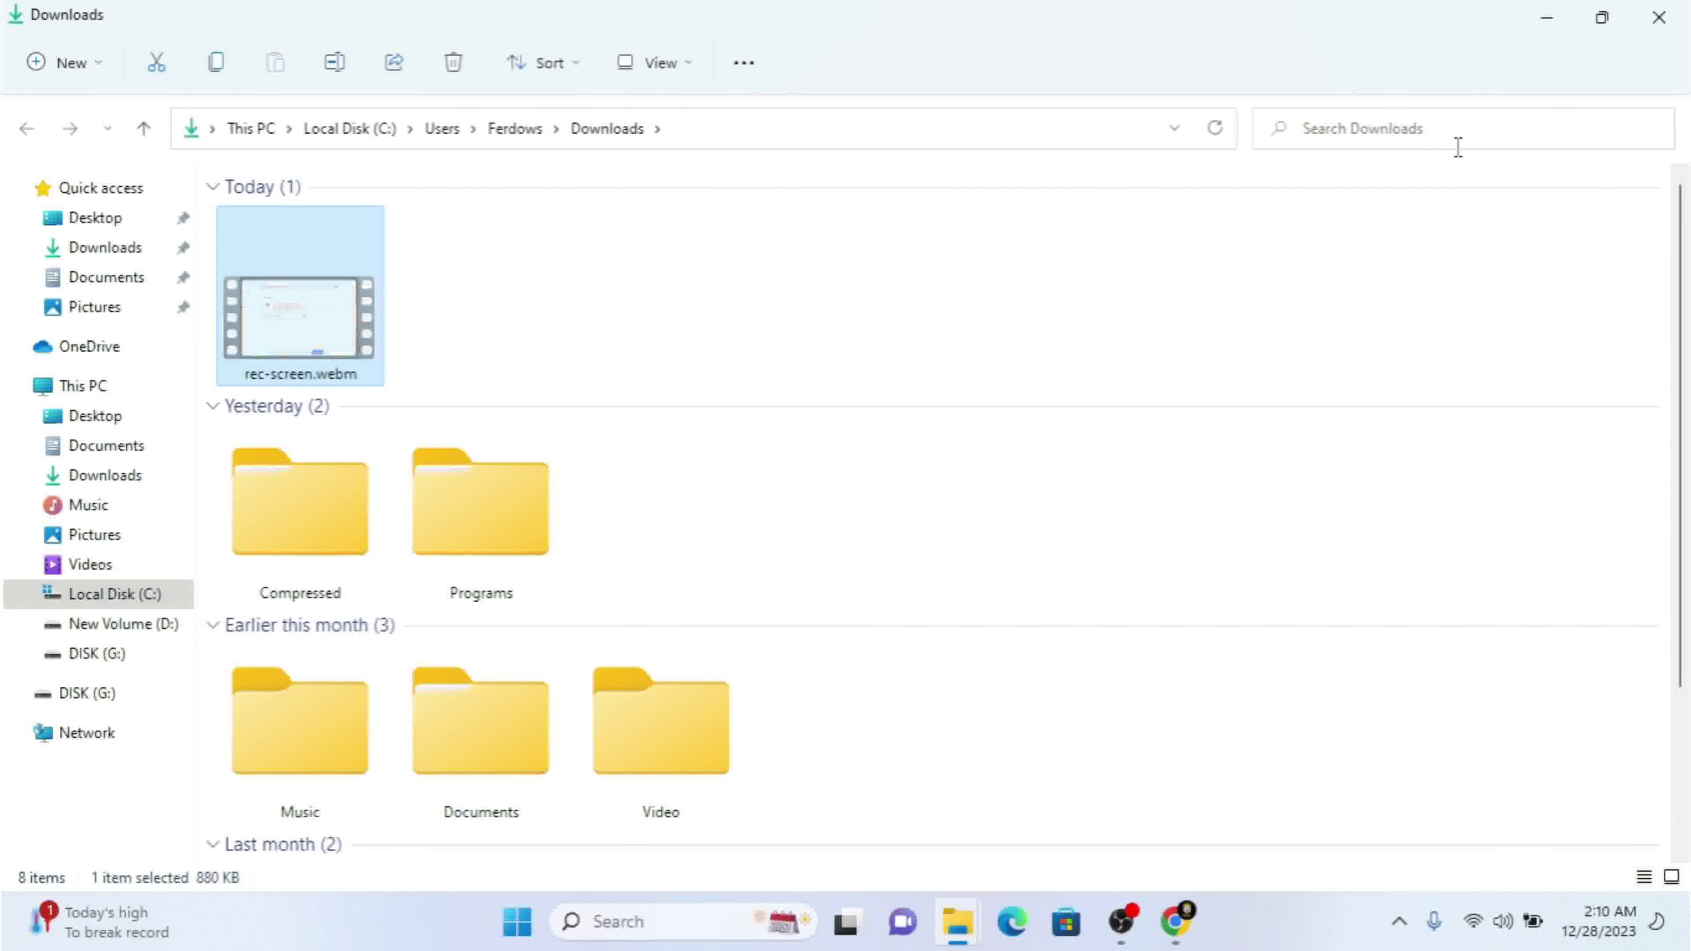
pyautogui.click(1546, 16)
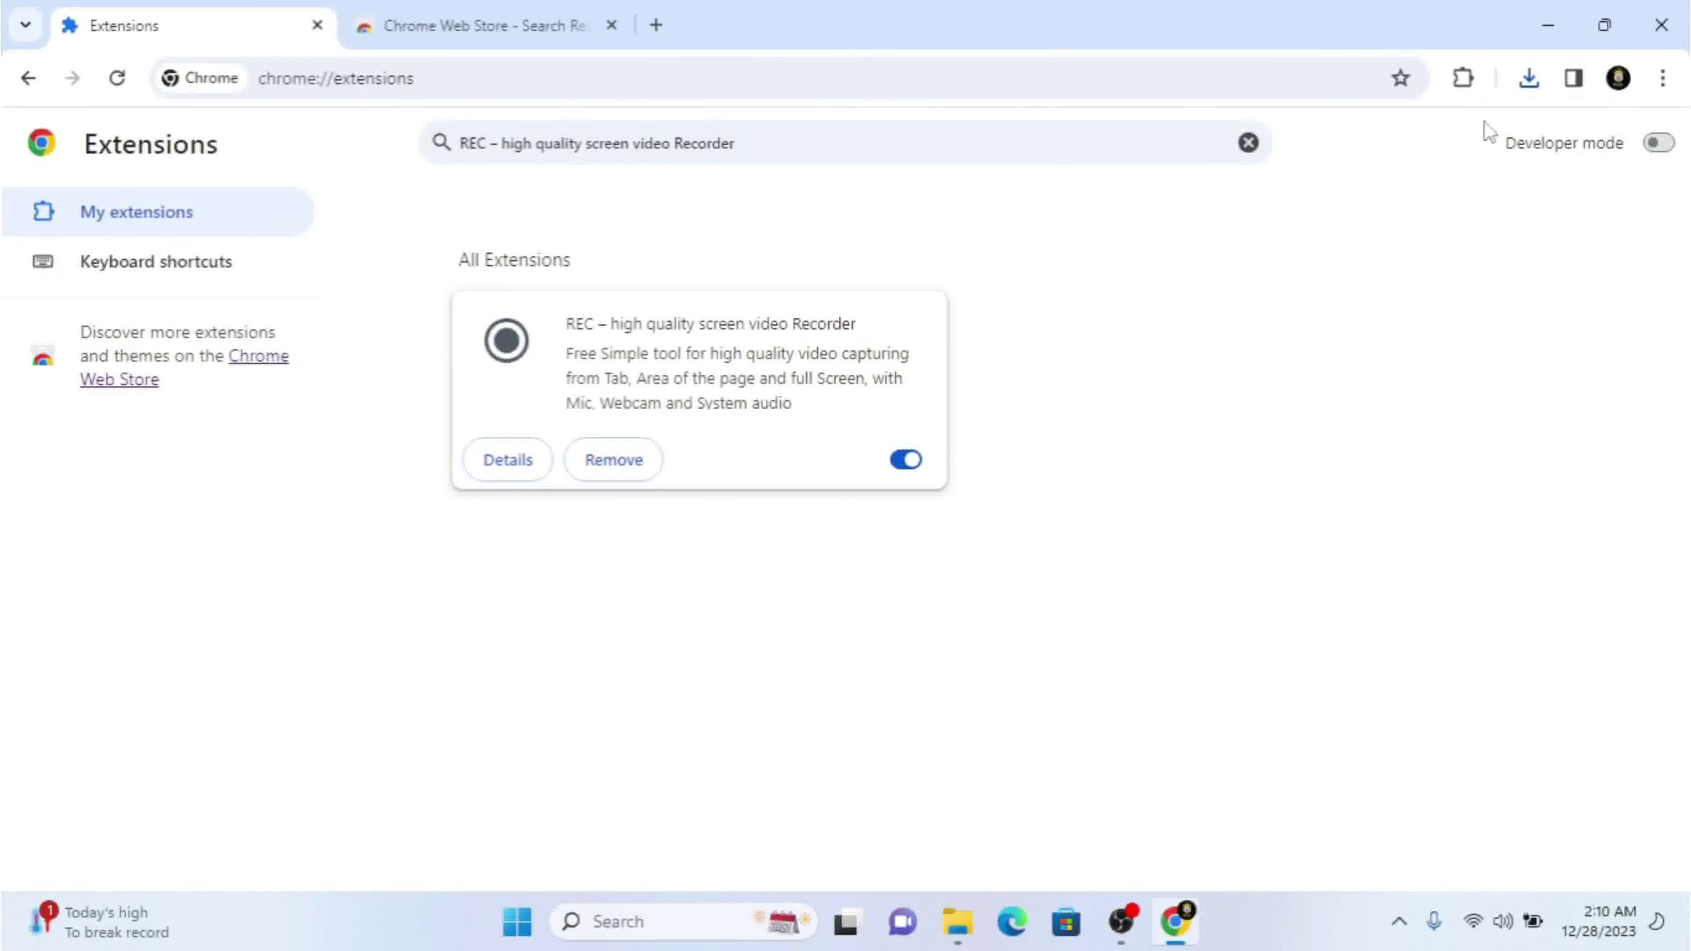
pyautogui.click(1547, 16)
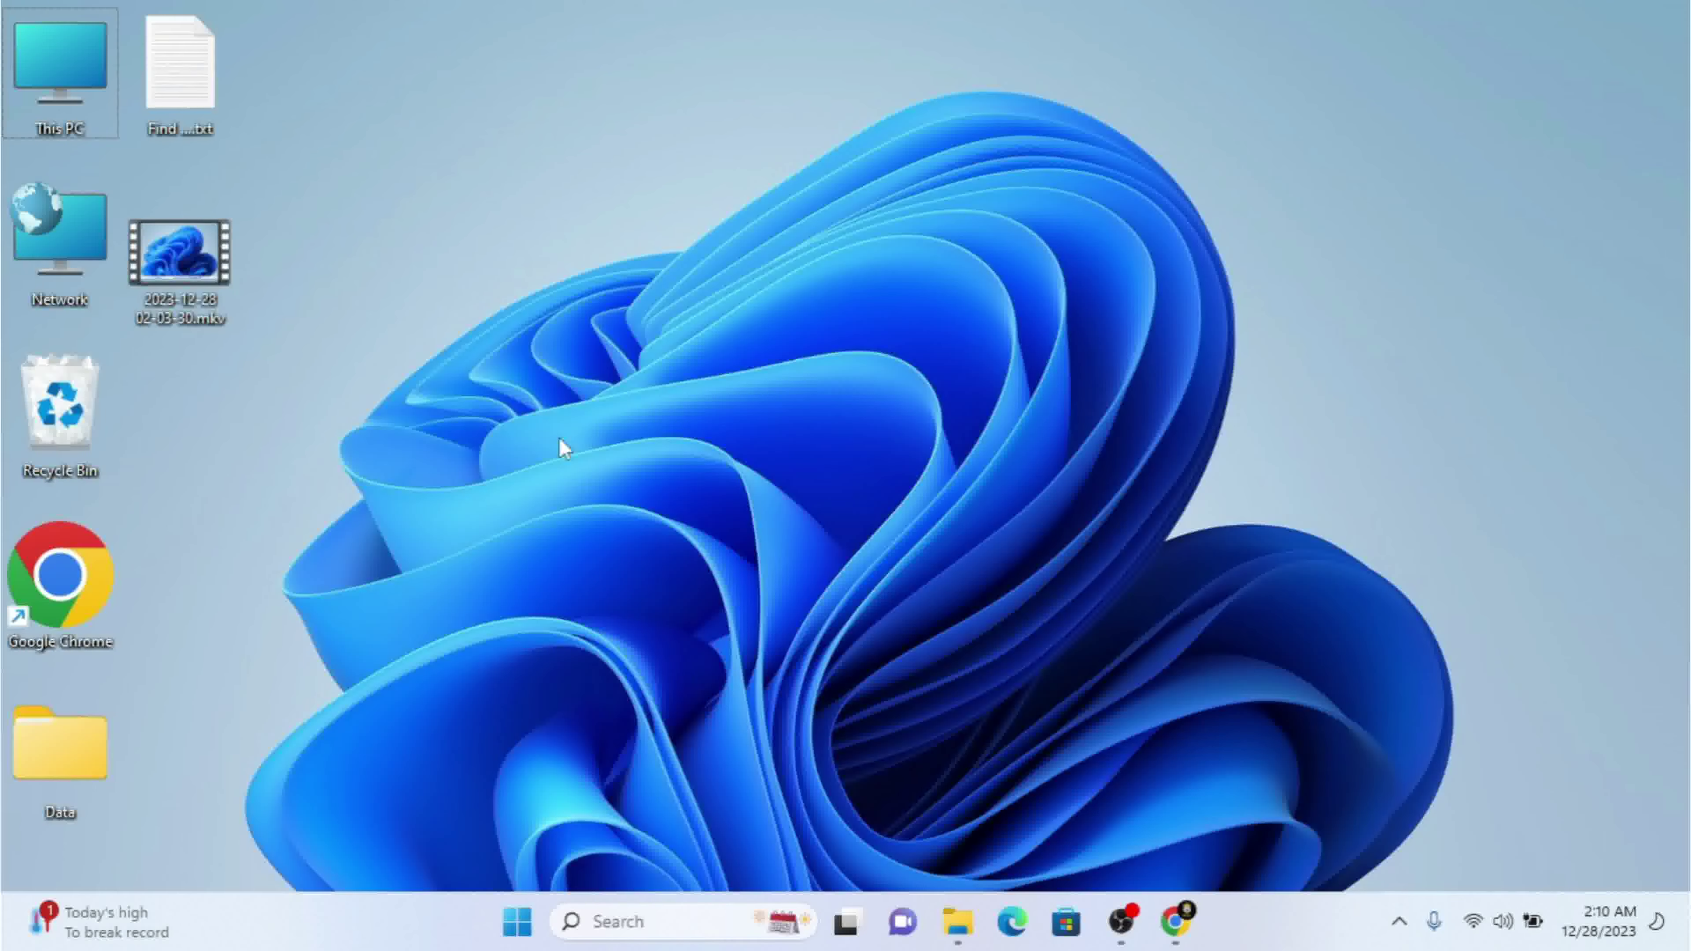
# - Paste rec-screen.webm onto the desktop, stop the REC recorder in Chrome, and minimize Chrome
pyautogui.hotkey('ctrl', 'v')
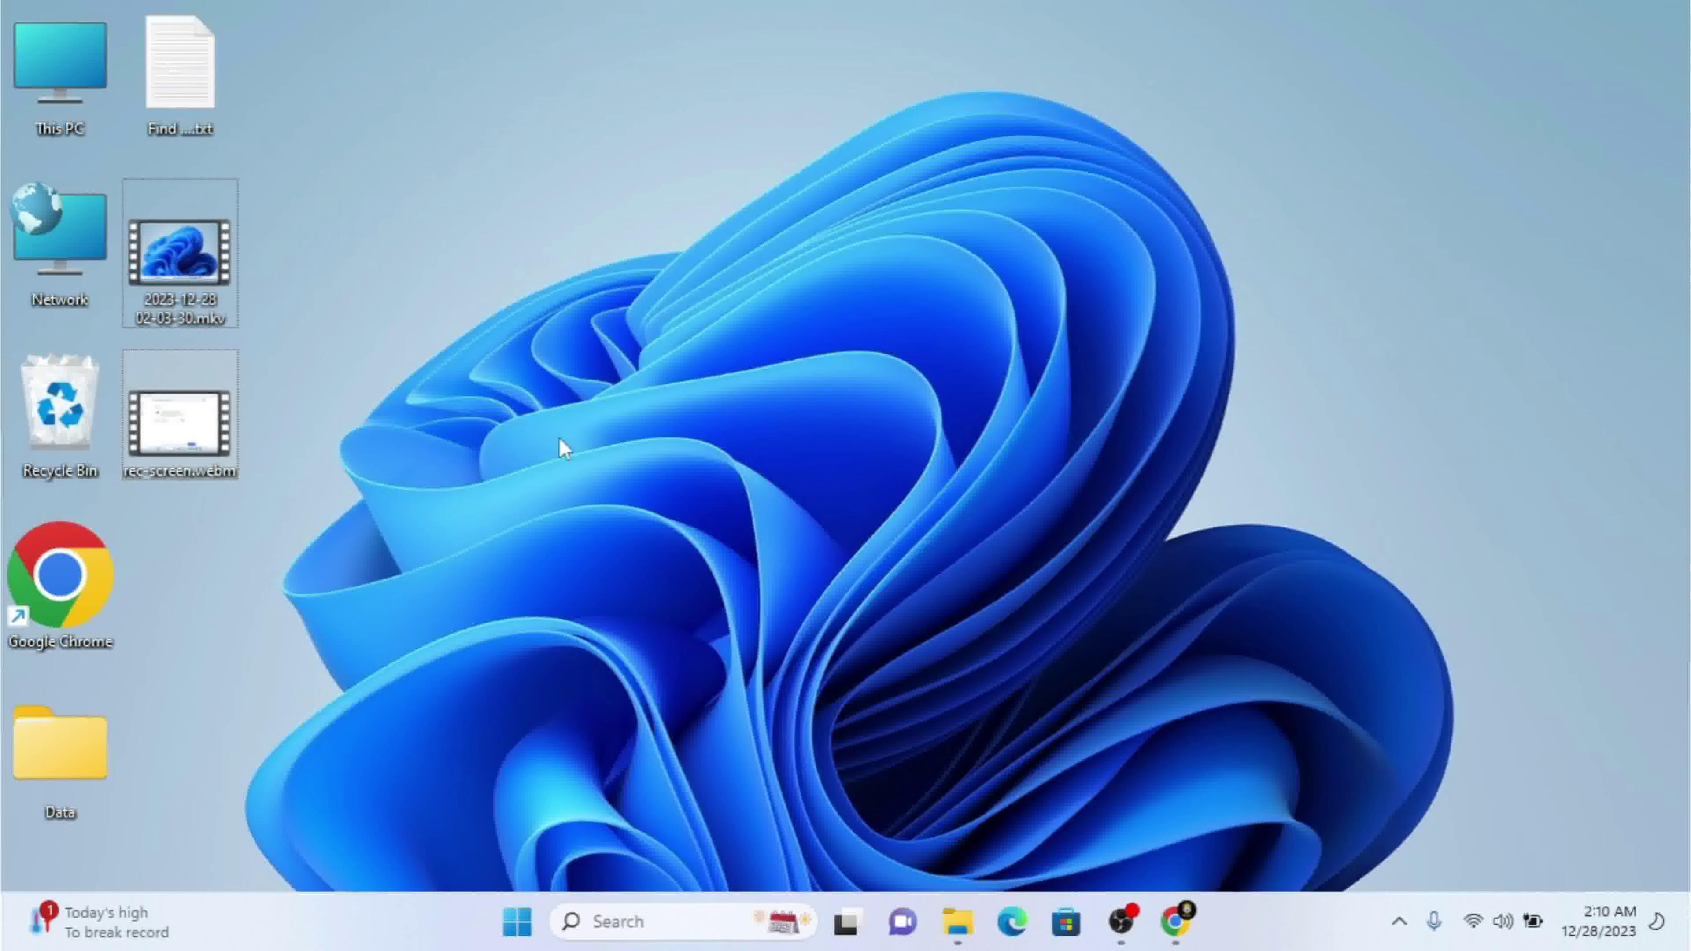
pyautogui.click(564, 447)
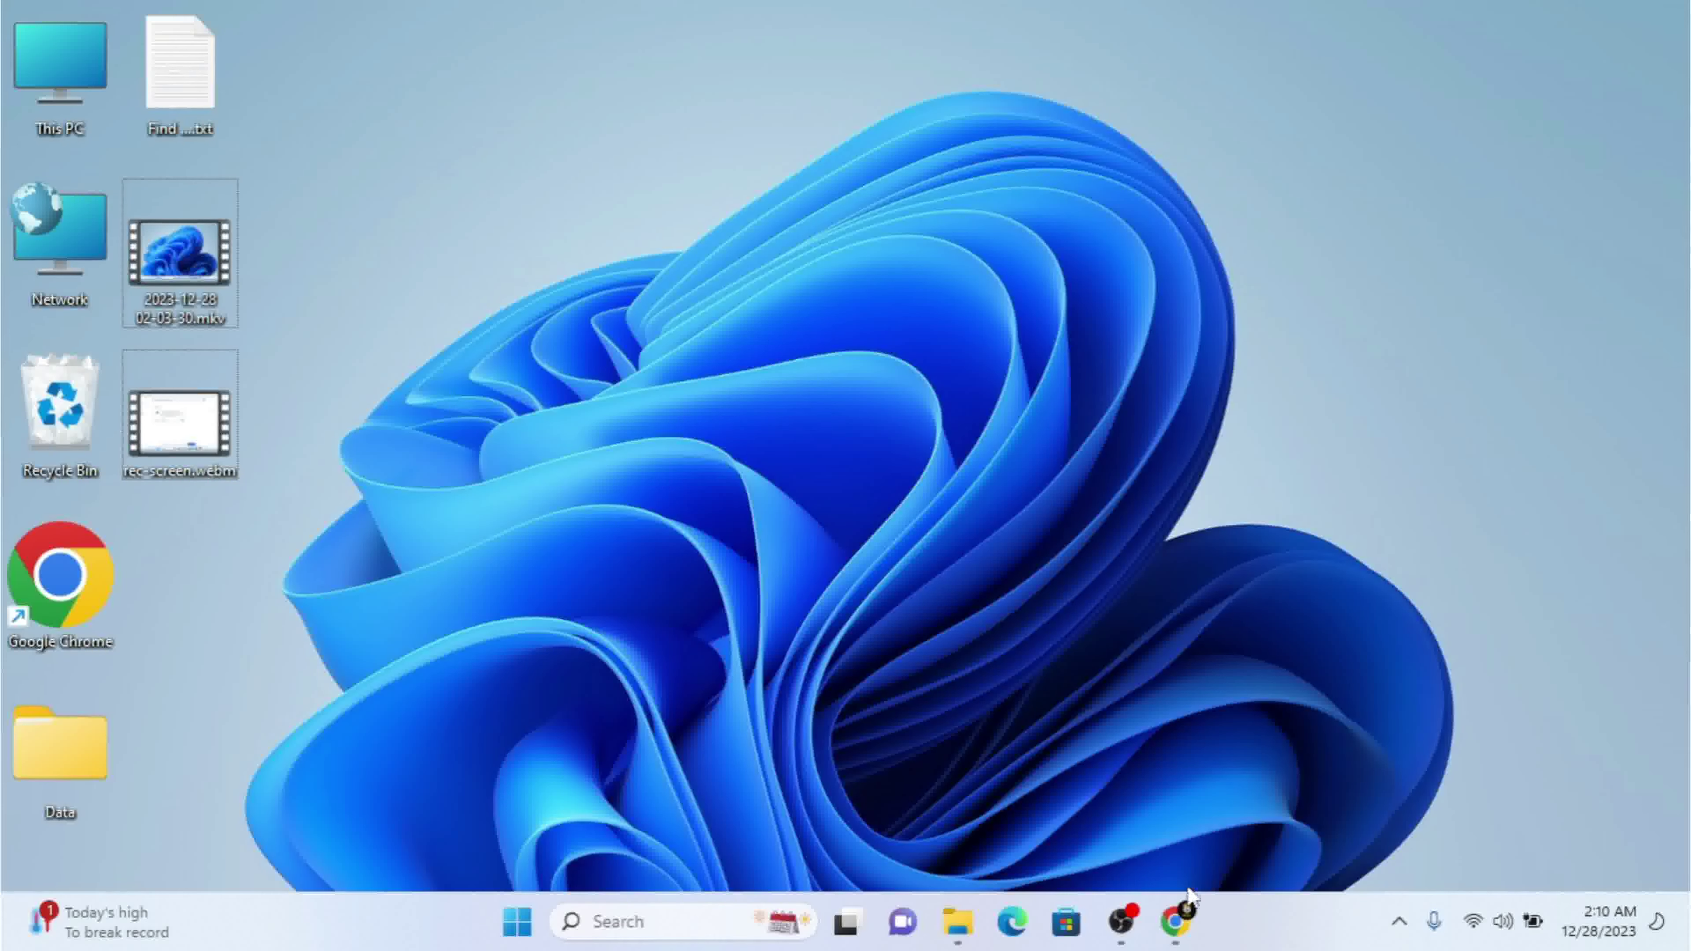
pyautogui.click(1185, 907)
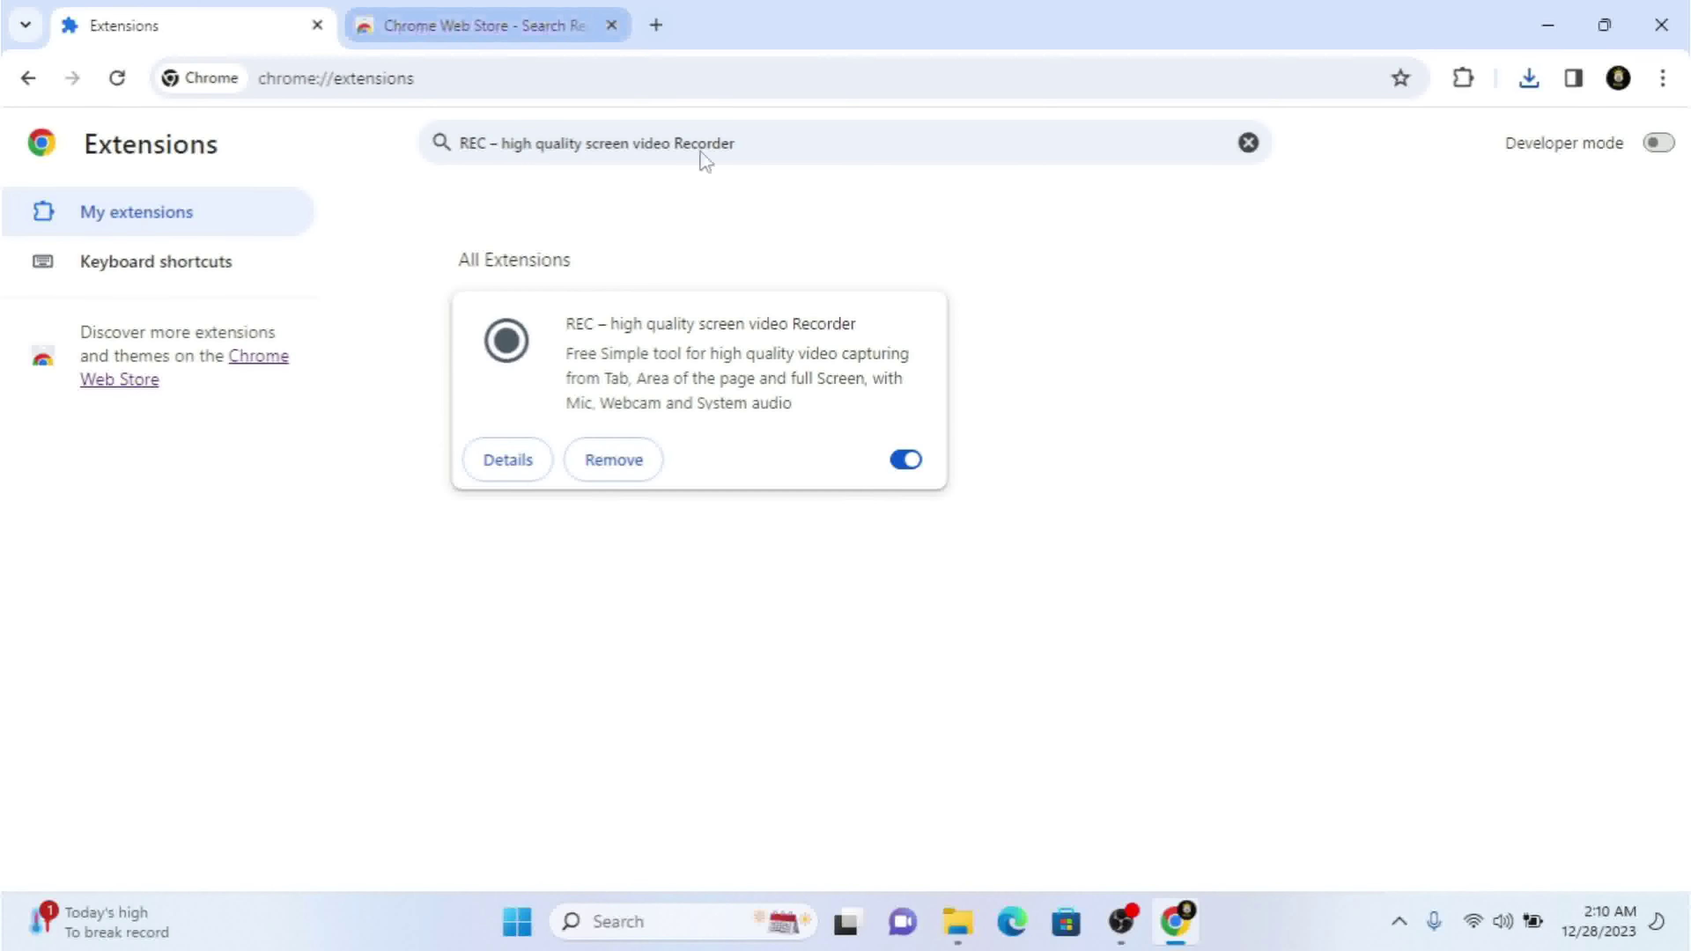
pyautogui.click(1476, 80)
pyautogui.click(1264, 336)
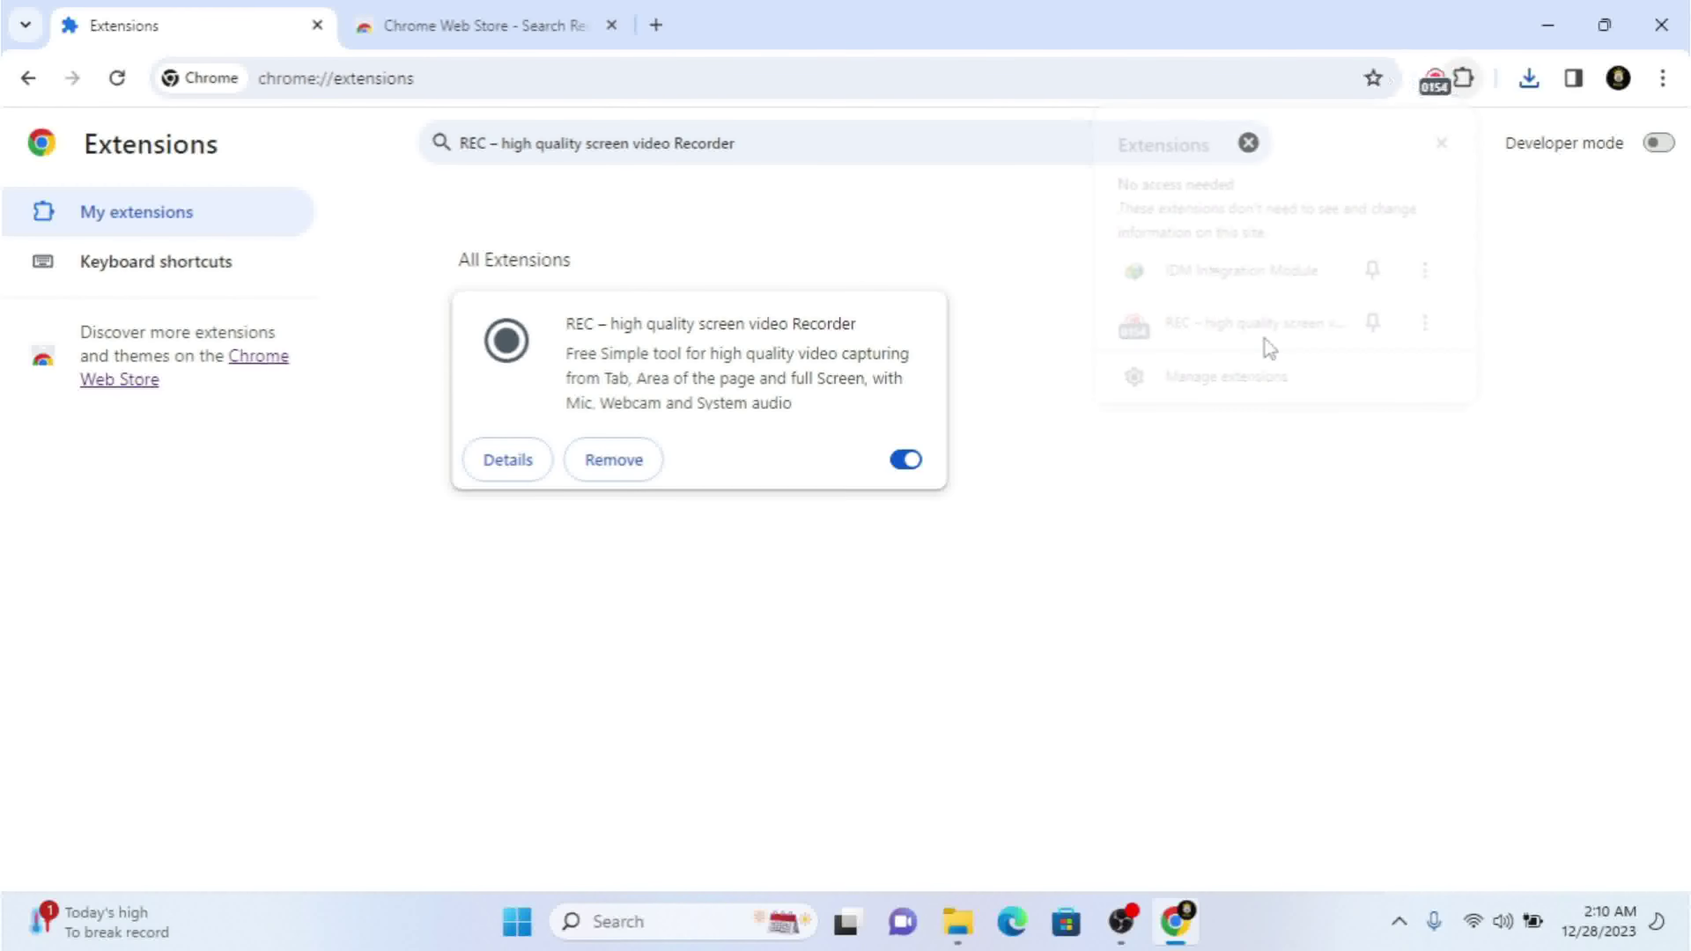
pyautogui.click(1417, 121)
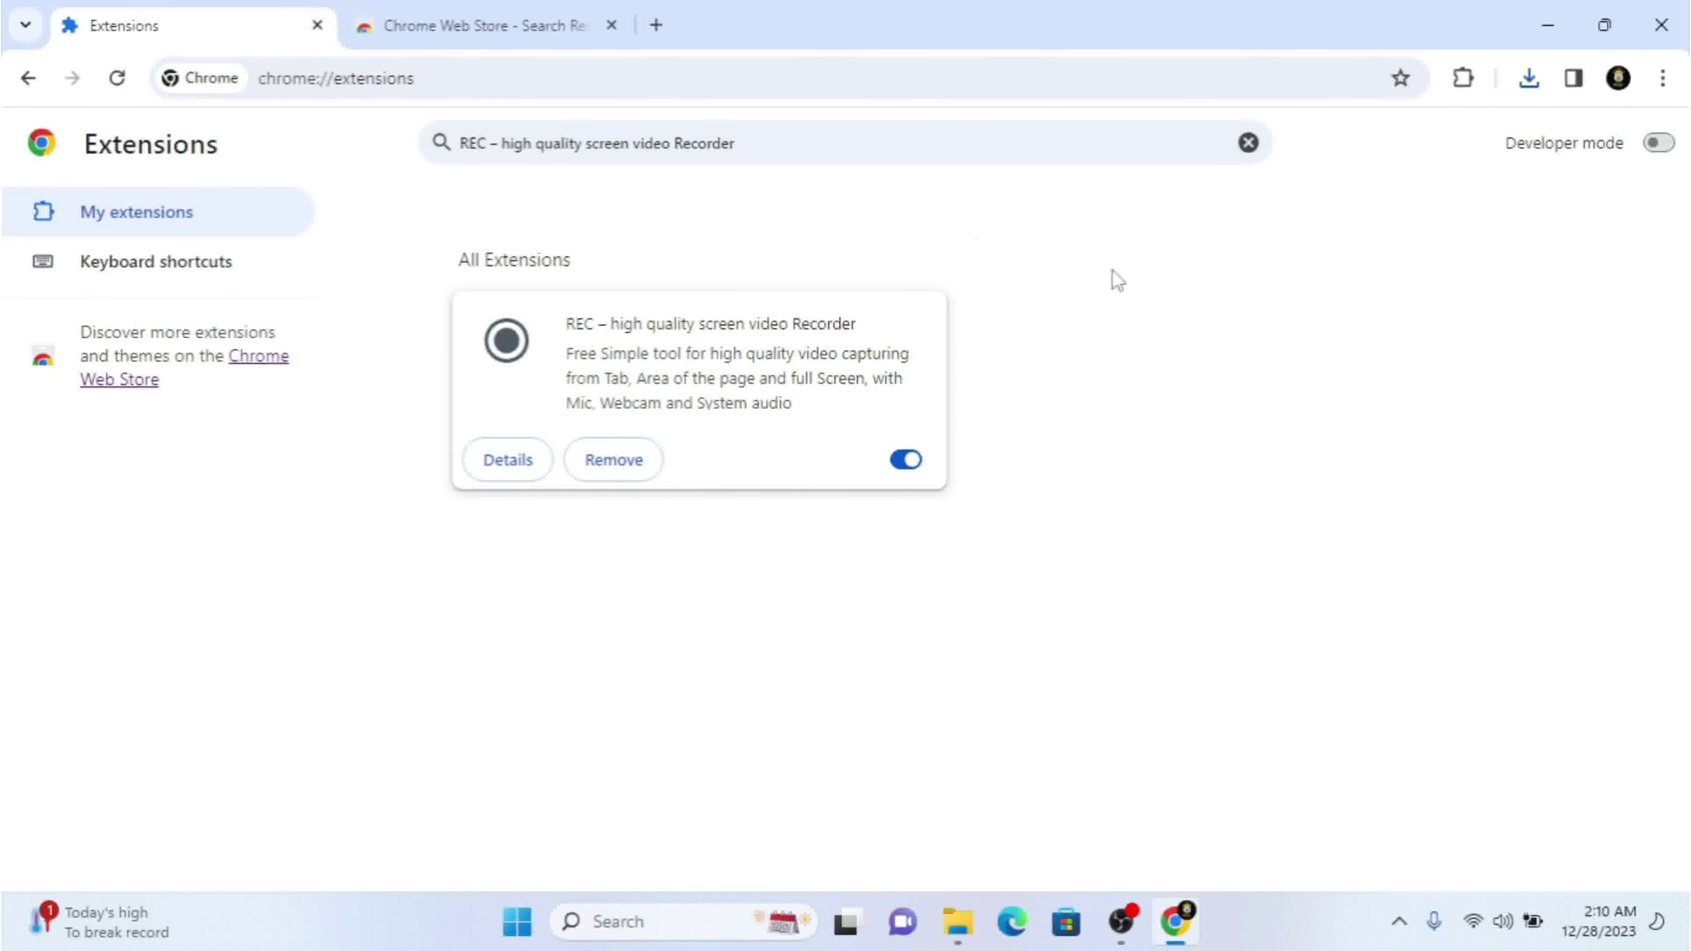
pyautogui.click(502, 19)
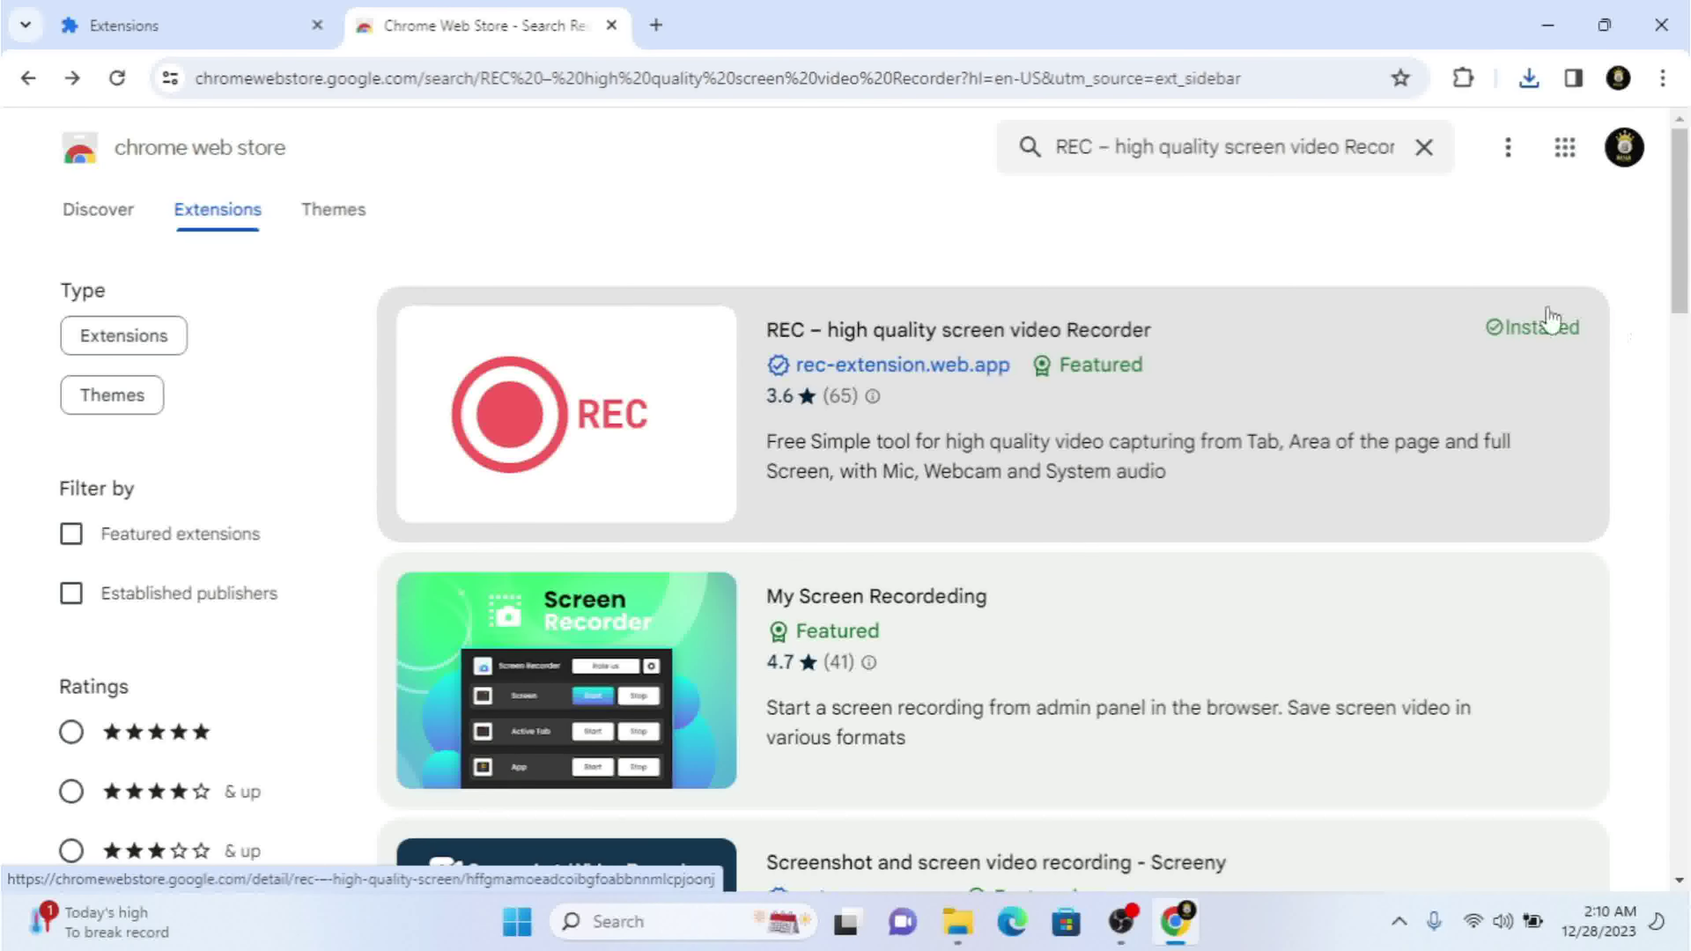
pyautogui.click(1548, 25)
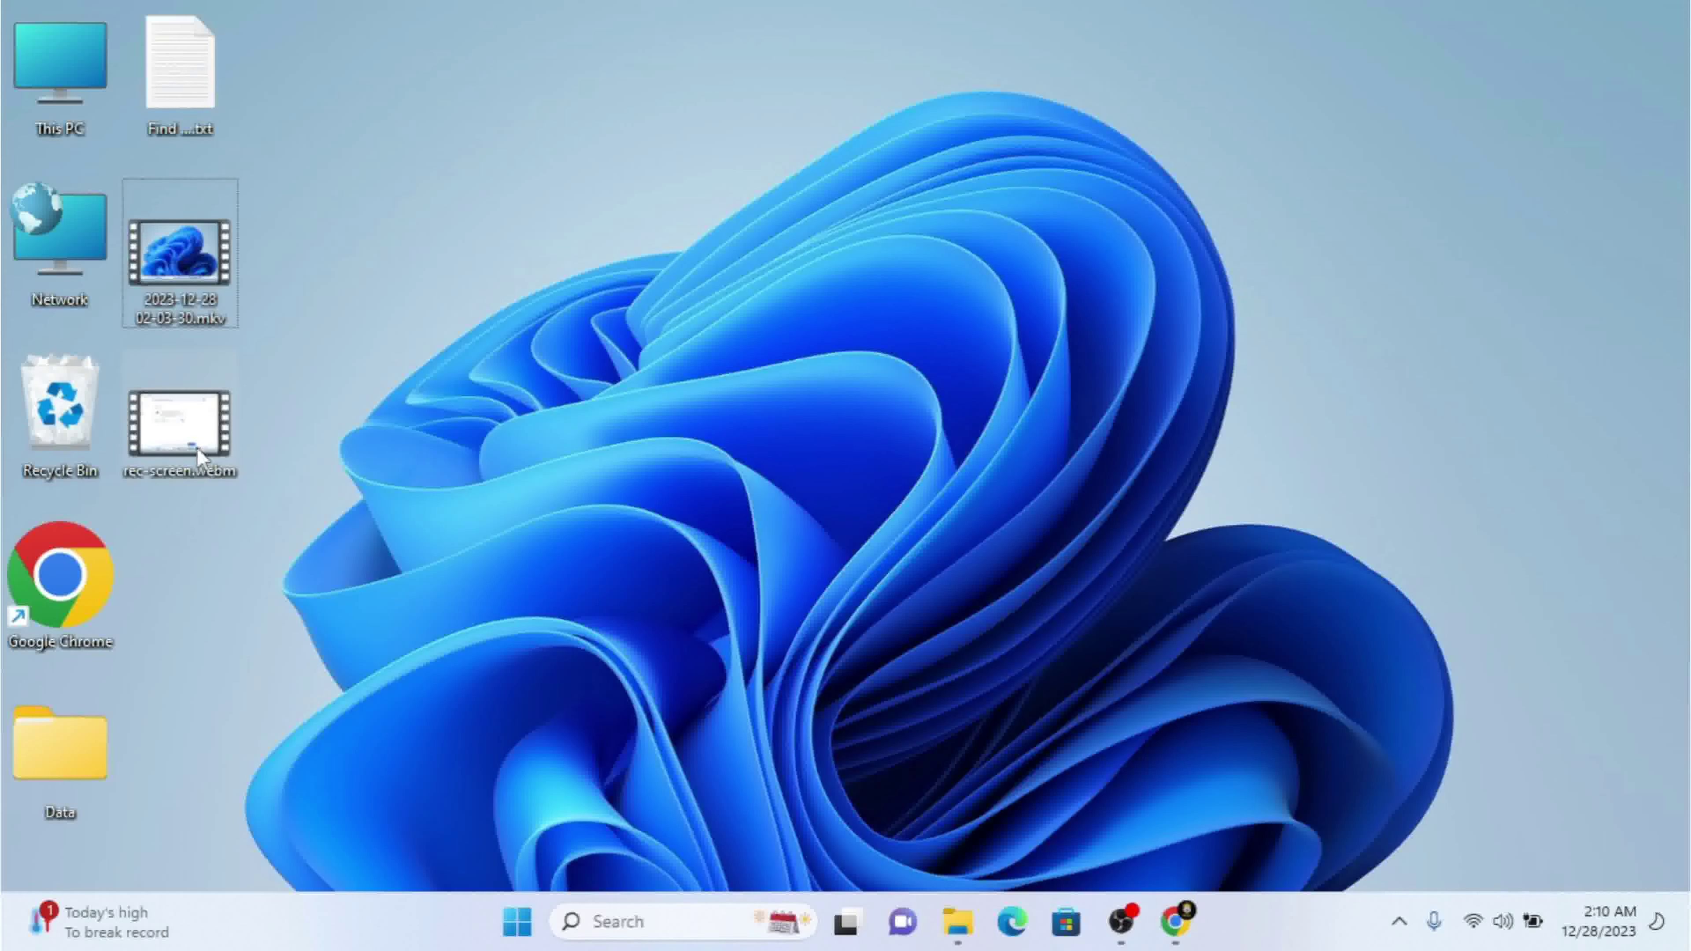